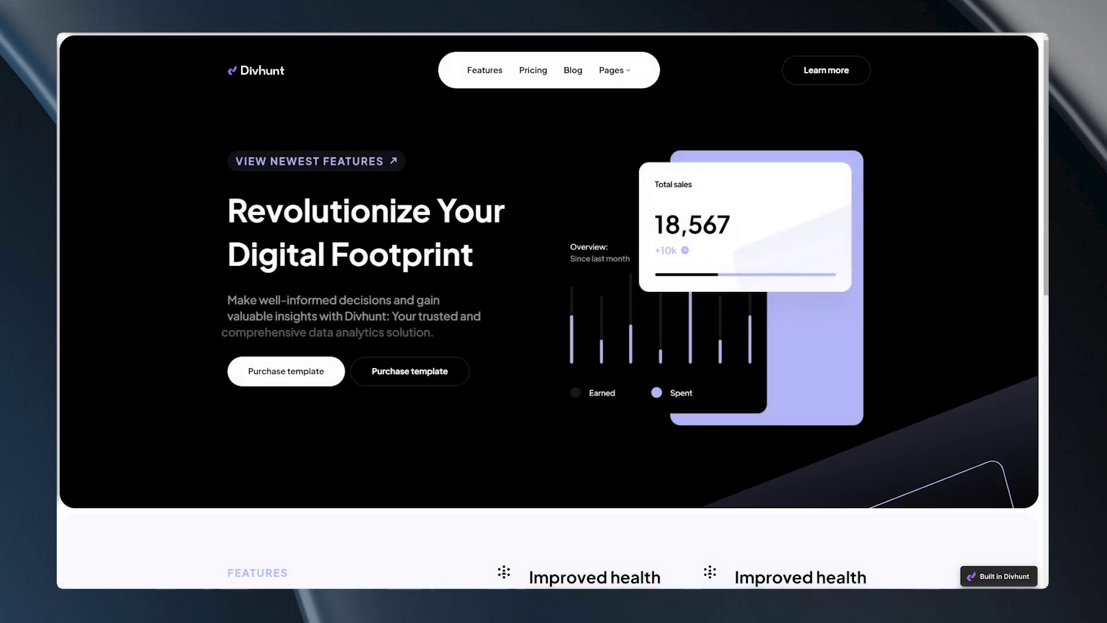
- Confirm in the site settings' plugin list that Text Animation is installed, then return to the Homepage editor
{"action": "scroll", "coordinate": [552, 310], "scroll_direction": "down", "scroll_amount": 5}
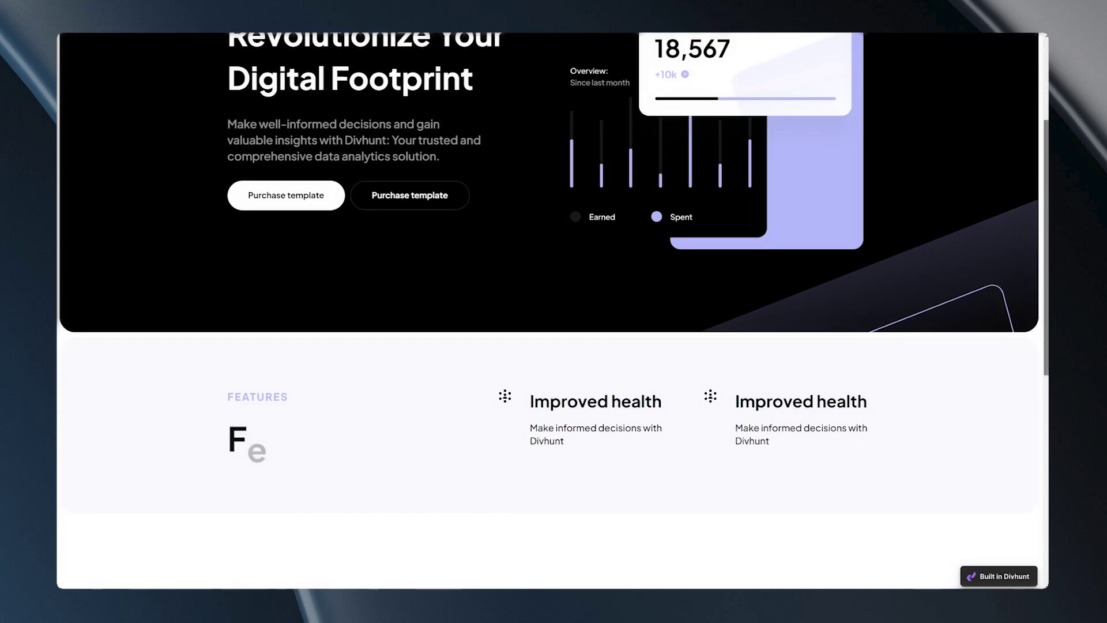
{"action": "scroll", "coordinate": [552, 310], "scroll_direction": "down", "scroll_amount": 4}
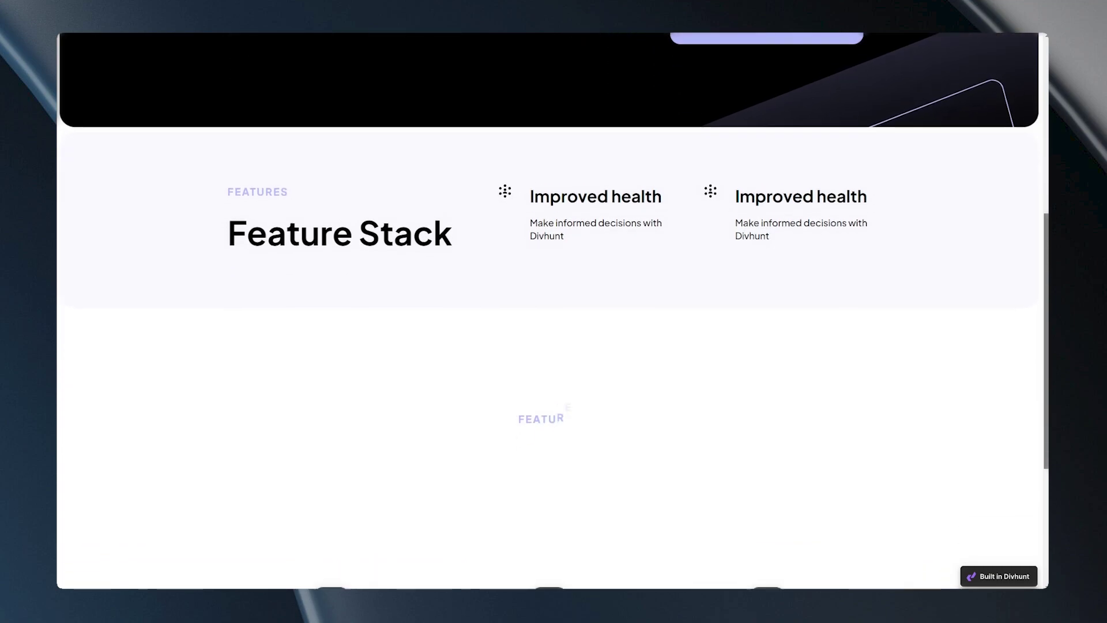
{"action": "scroll", "coordinate": [552, 310], "scroll_direction": "down", "scroll_amount": 3}
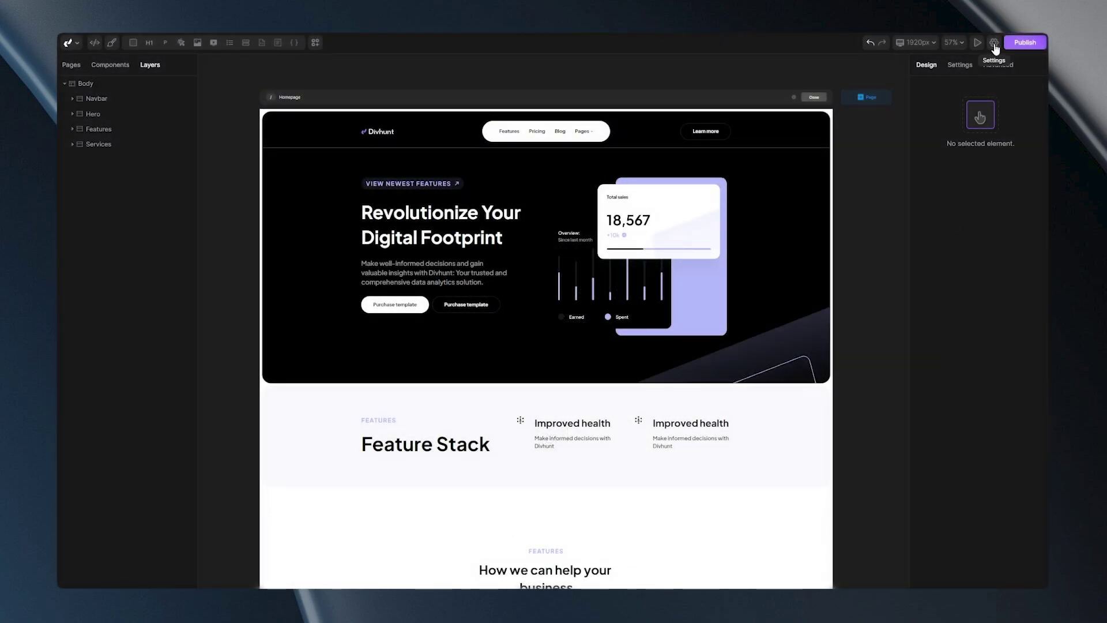
{"action": "left_click", "coordinate": [994, 45]}
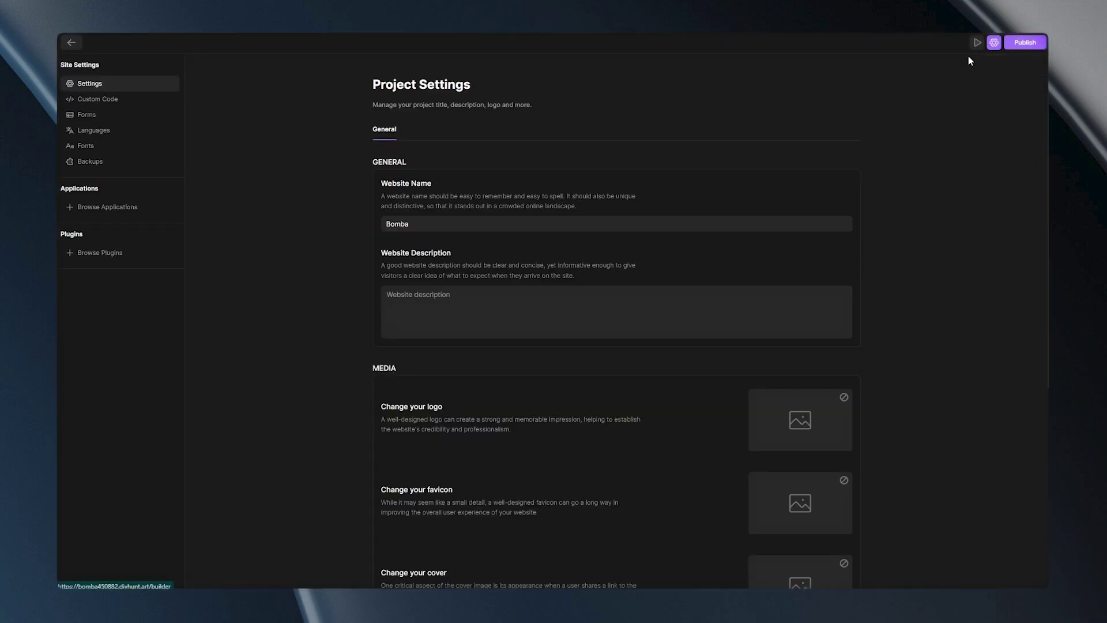
{"action": "left_click", "coordinate": [99, 252]}
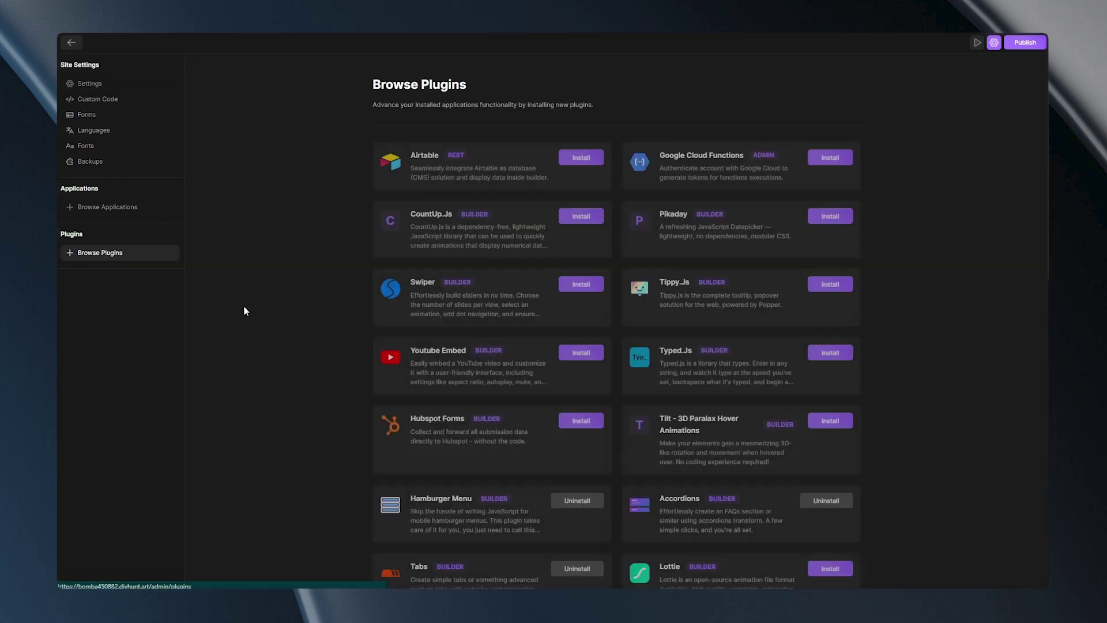
{"action": "scroll", "coordinate": [375, 346], "scroll_direction": "down", "scroll_amount": 12}
{"action": "scroll", "coordinate": [390, 380], "scroll_direction": "down", "scroll_amount": 1}
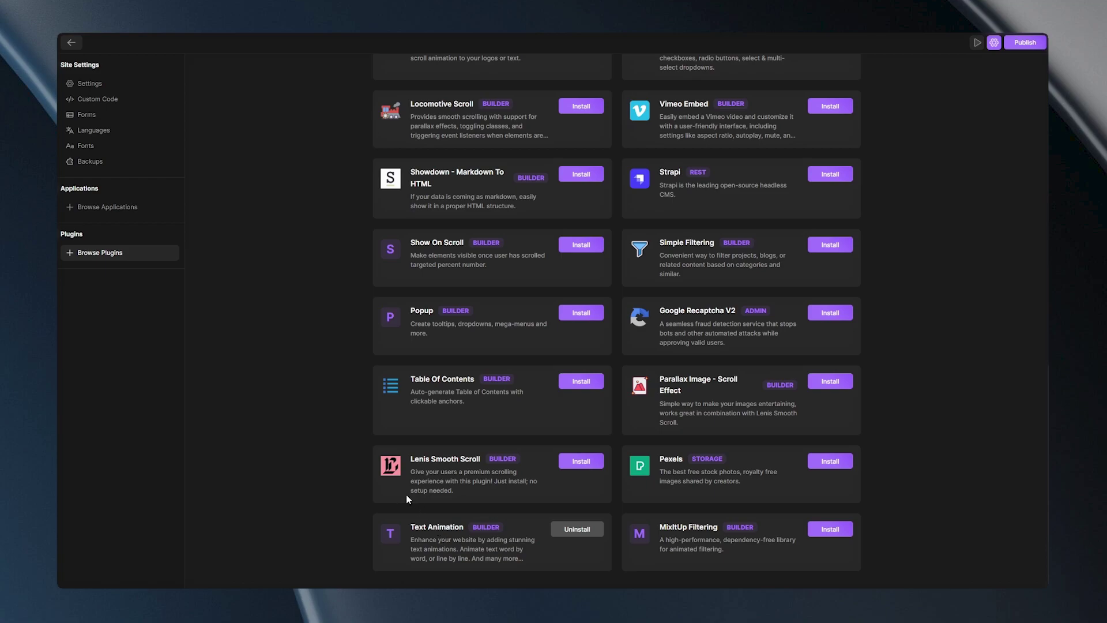
{"action": "left_click", "coordinate": [71, 43]}
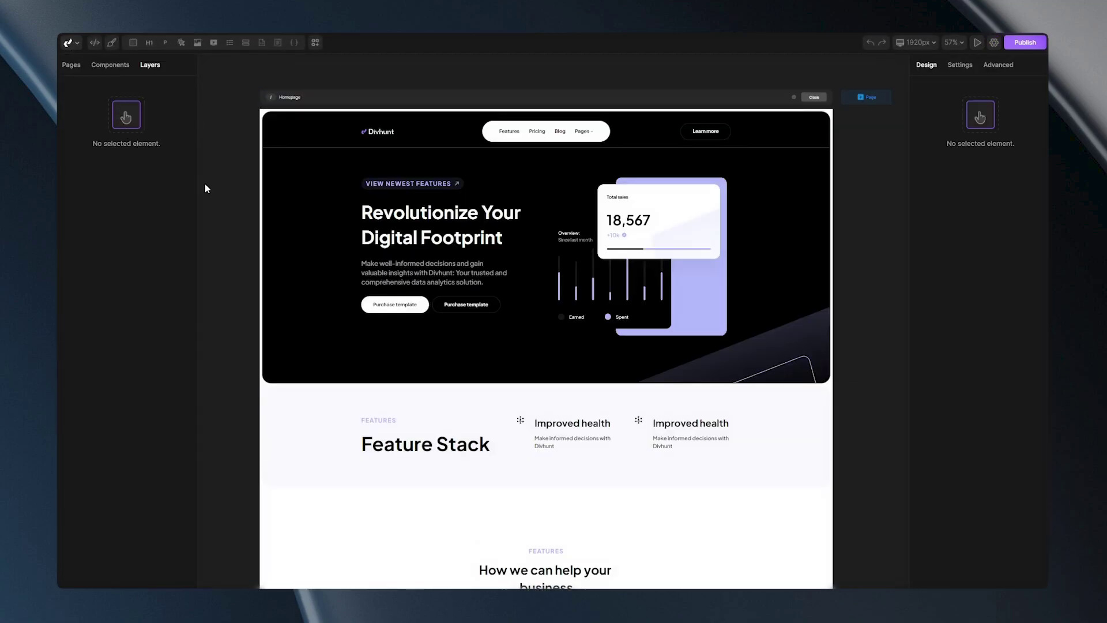
- Apply the Text Animation transform to the 'Revolutionize Your Digital Footprint' hero heading
{"action": "left_click", "coordinate": [453, 226]}
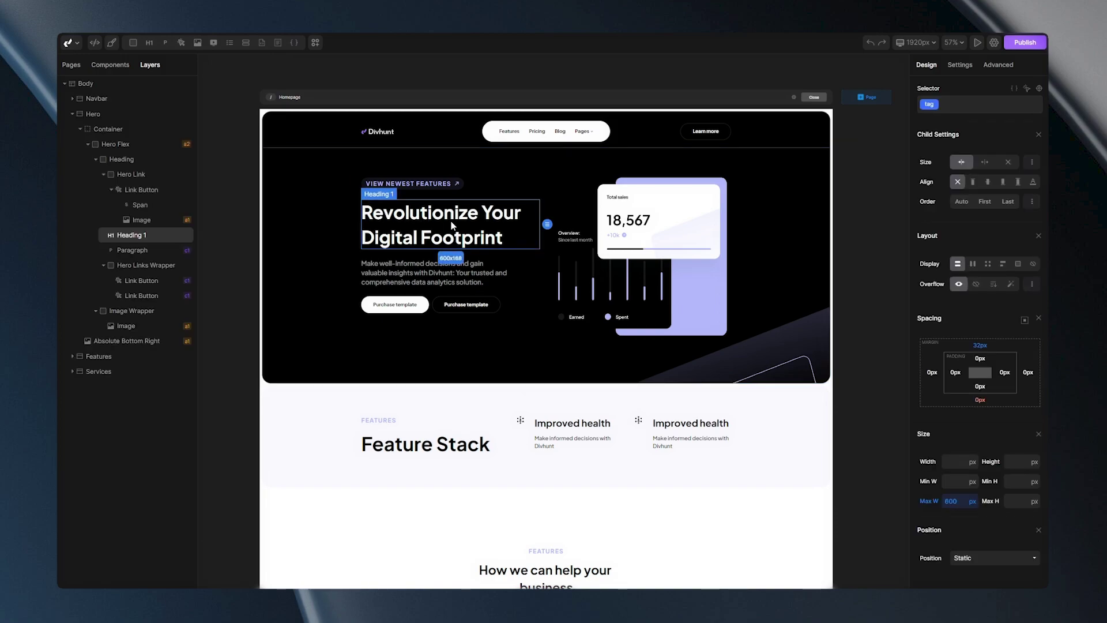
{"action": "left_click", "coordinate": [960, 66]}
{"action": "left_click", "coordinate": [959, 129]}
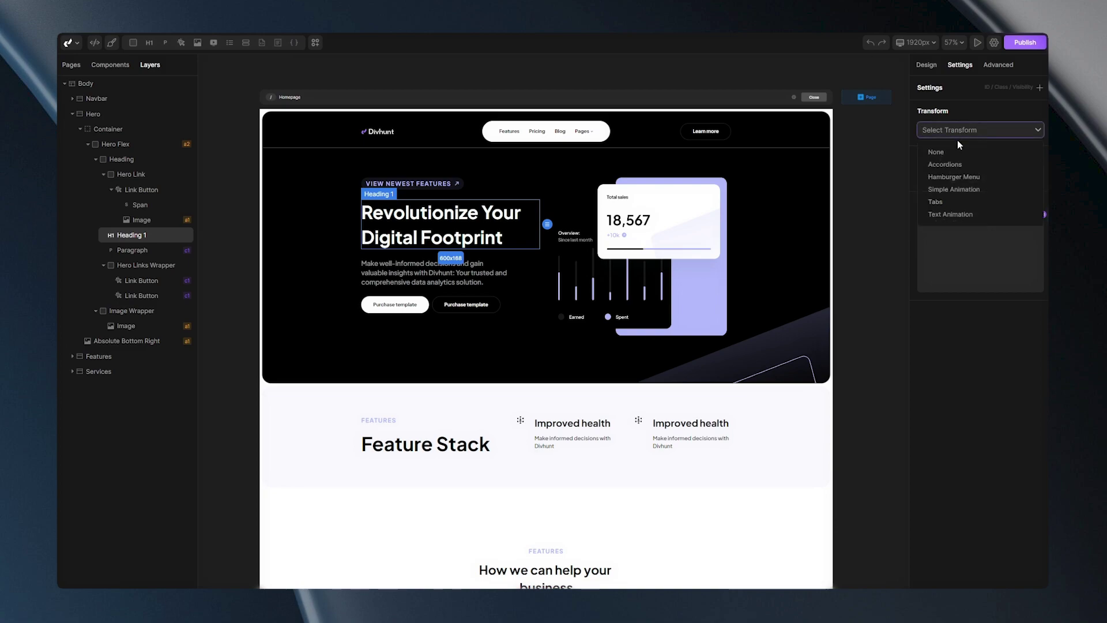
{"action": "left_click", "coordinate": [955, 216]}
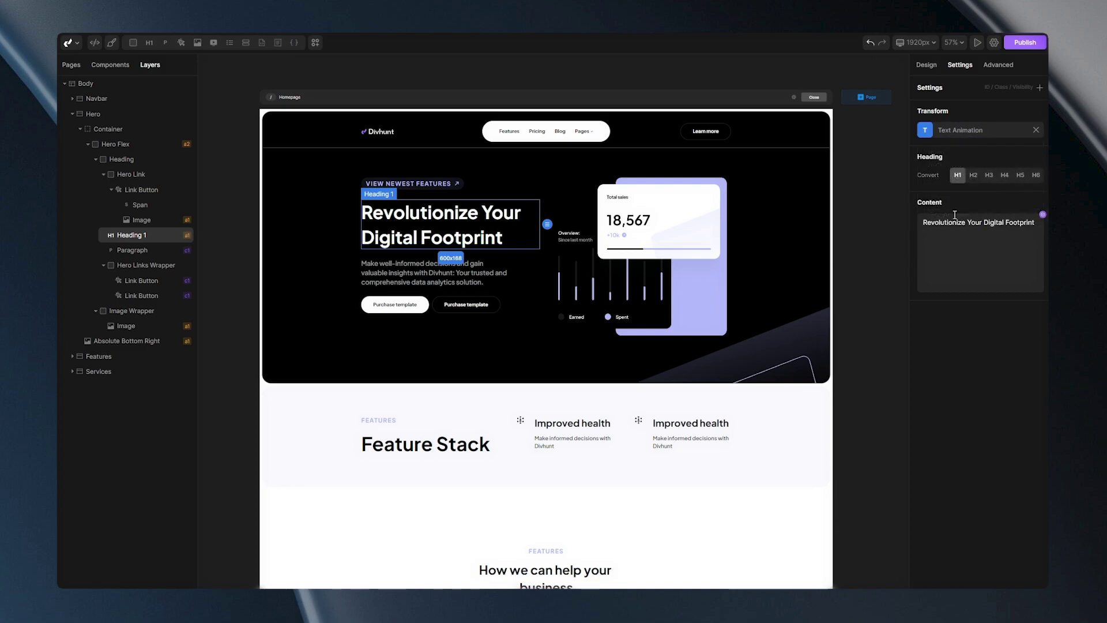
- Review the heading's animation options: Top direction, 30 px start, Lines, 150 px offset, 500 ms duration, 300 ms delay
{"action": "left_click", "coordinate": [925, 133]}
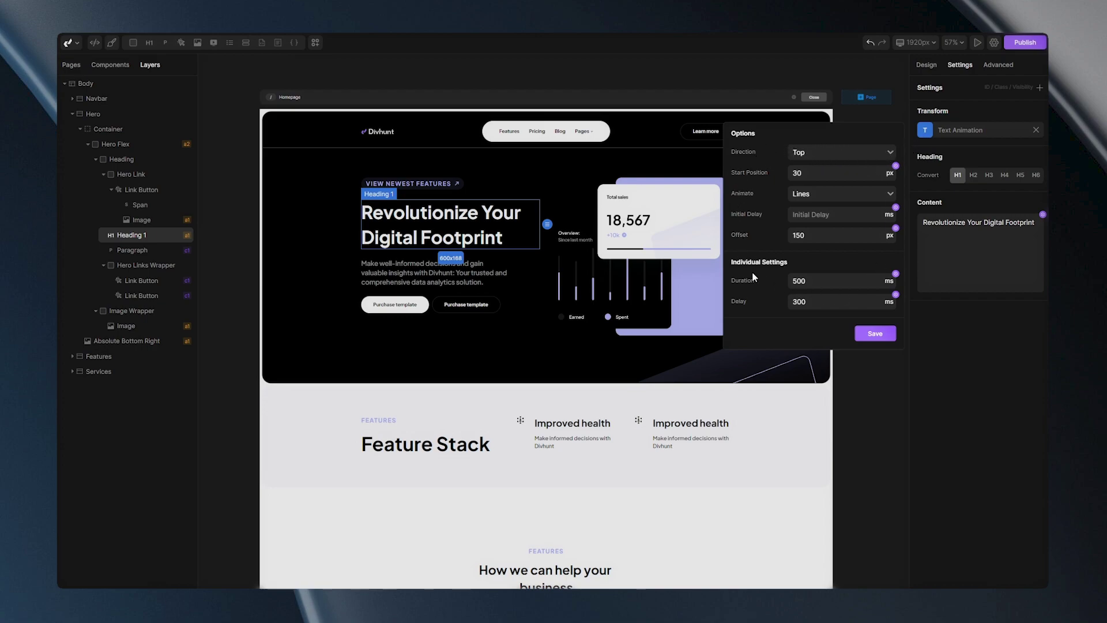
{"action": "left_click", "coordinate": [823, 151]}
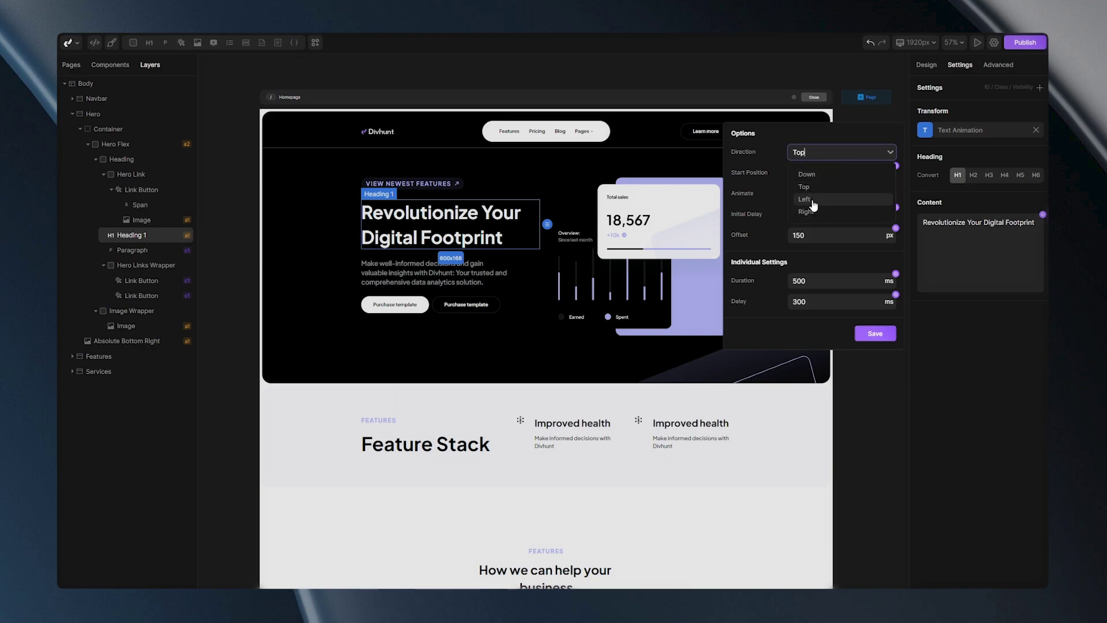
{"action": "left_click", "coordinate": [777, 151]}
{"action": "left_click", "coordinate": [819, 172]}
{"action": "type", "text": "30"}
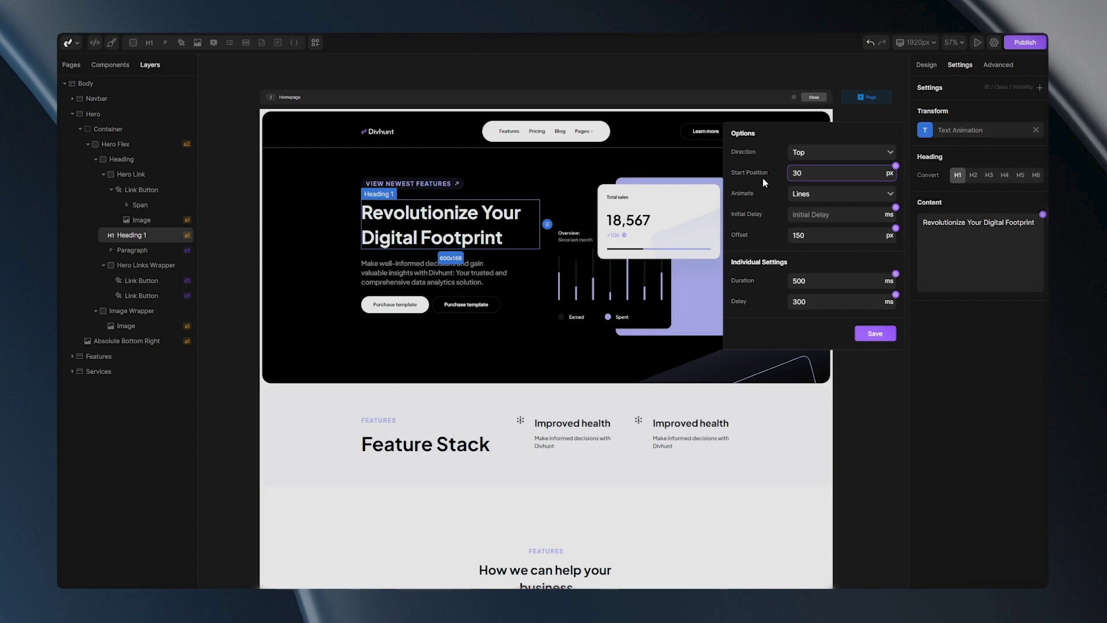
{"action": "left_click", "coordinate": [817, 199]}
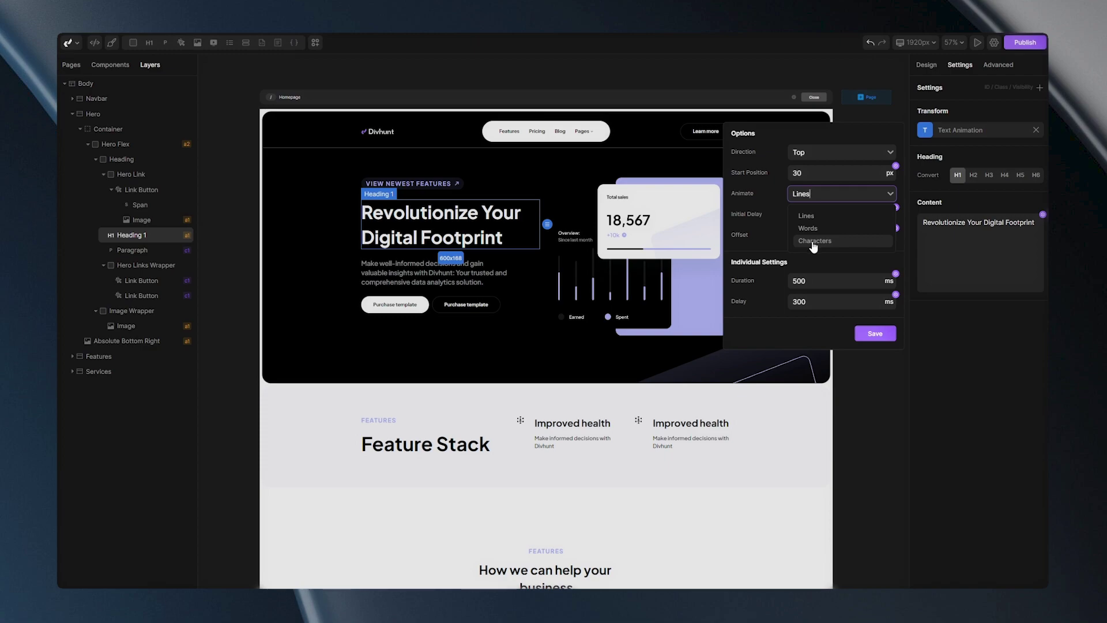
{"action": "left_click", "coordinate": [779, 188]}
{"action": "left_click", "coordinate": [811, 212]}
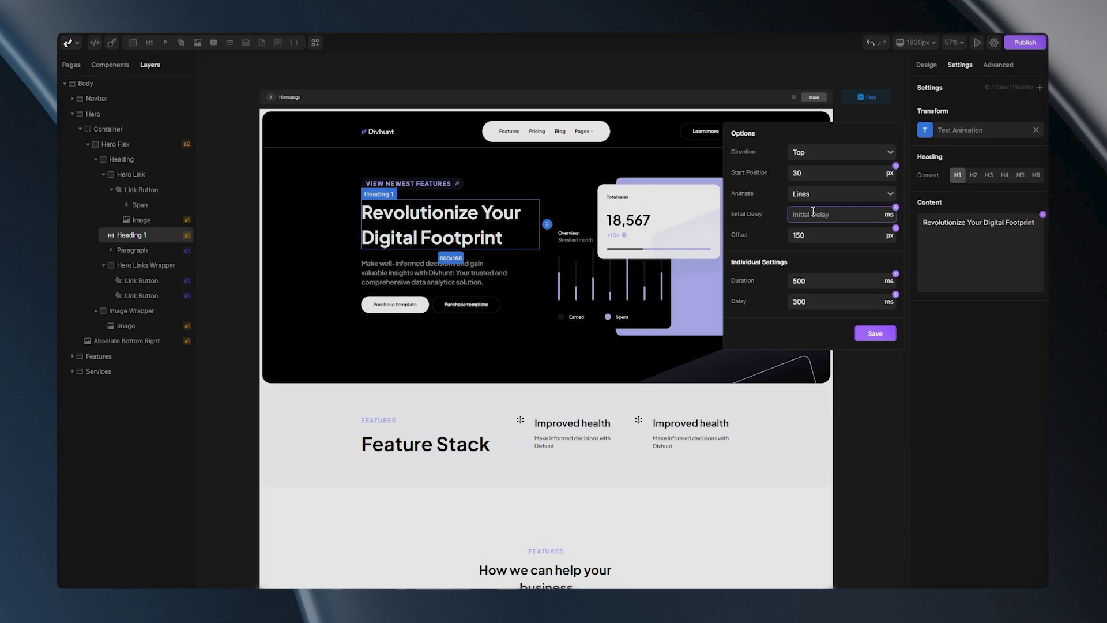
{"action": "left_click", "coordinate": [813, 235]}
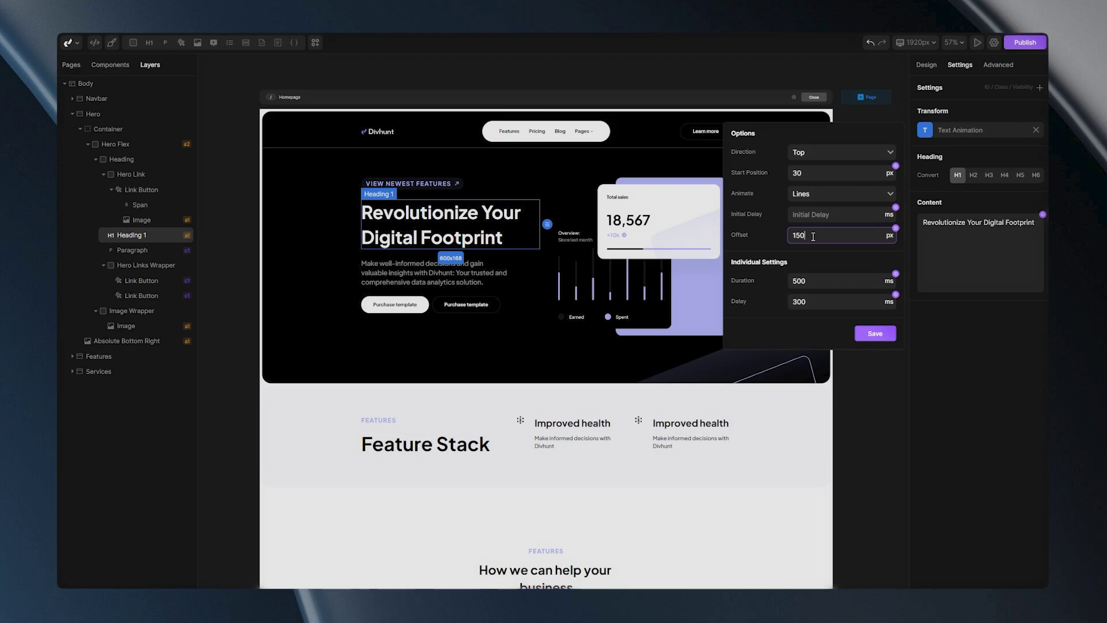
{"action": "left_click", "coordinate": [808, 280]}
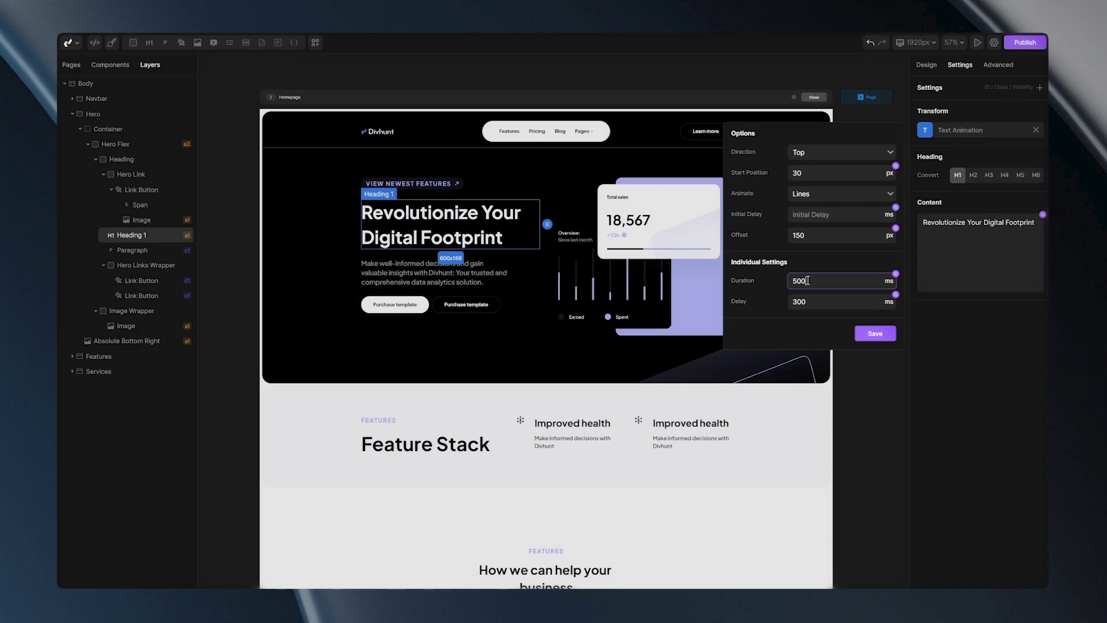
{"action": "left_click", "coordinate": [808, 302]}
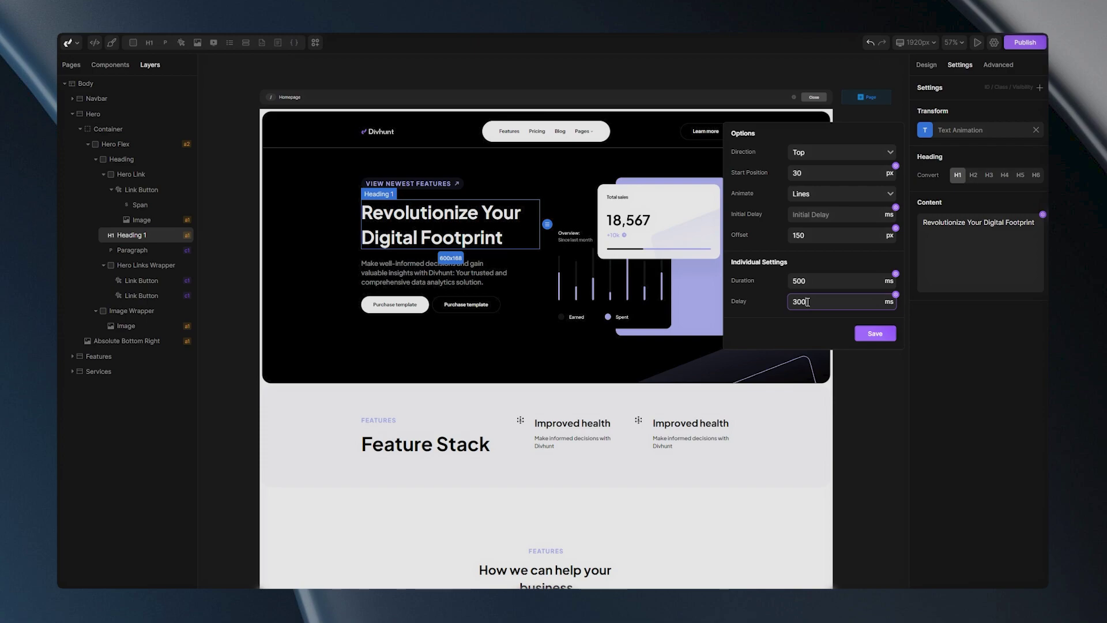
- Change the hero heading's animation direction to Down, save, and preview it on the live page
{"action": "left_click", "coordinate": [815, 153]}
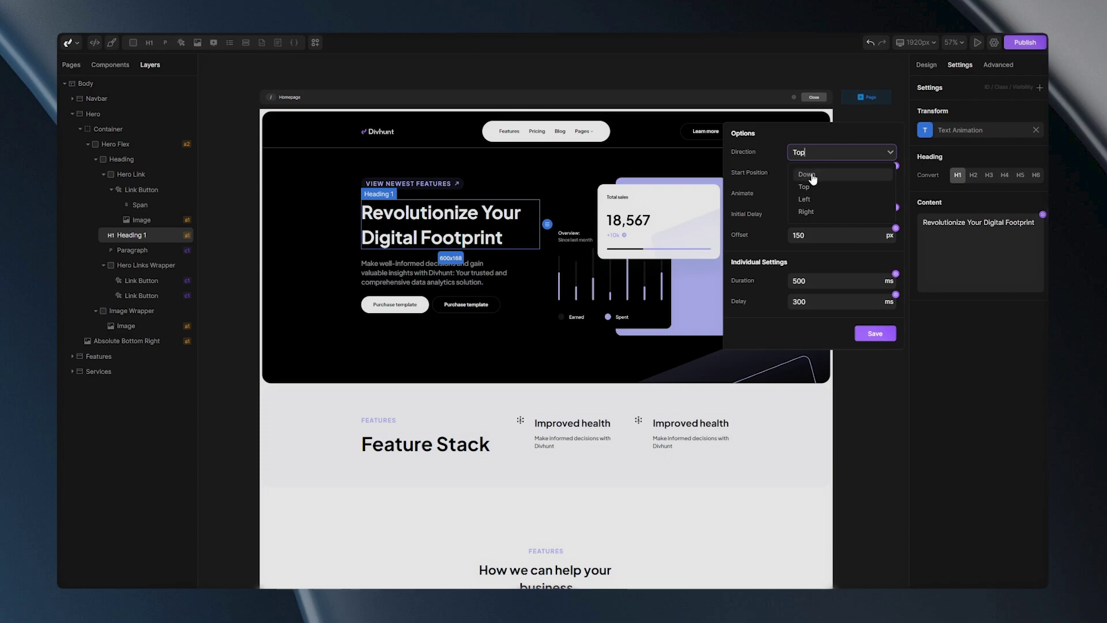
{"action": "left_click", "coordinate": [813, 176]}
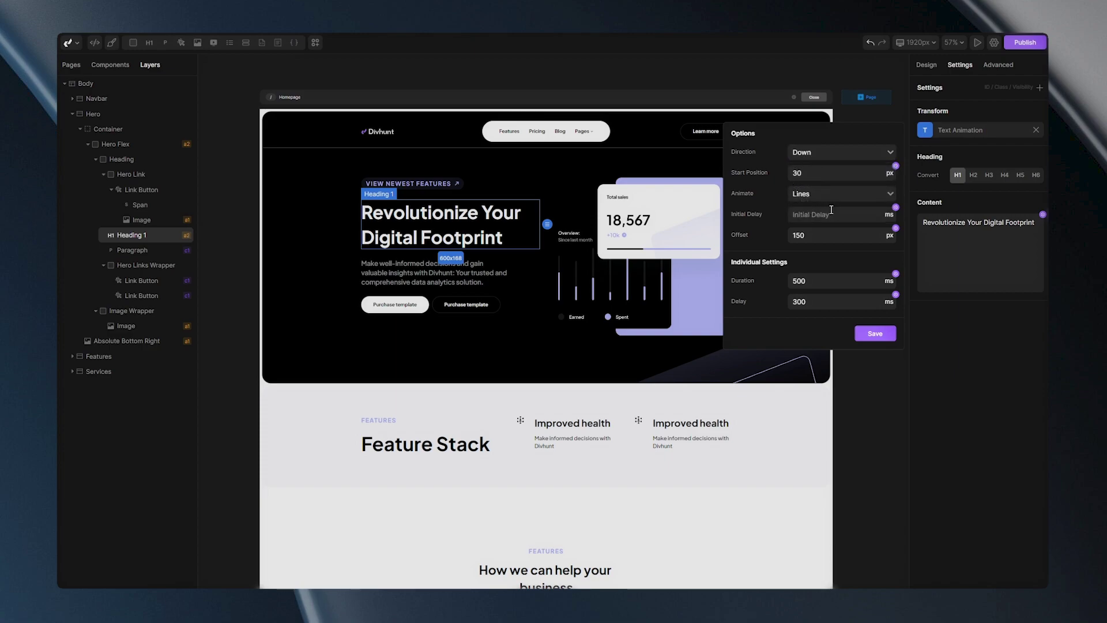
{"action": "left_click", "coordinate": [869, 334]}
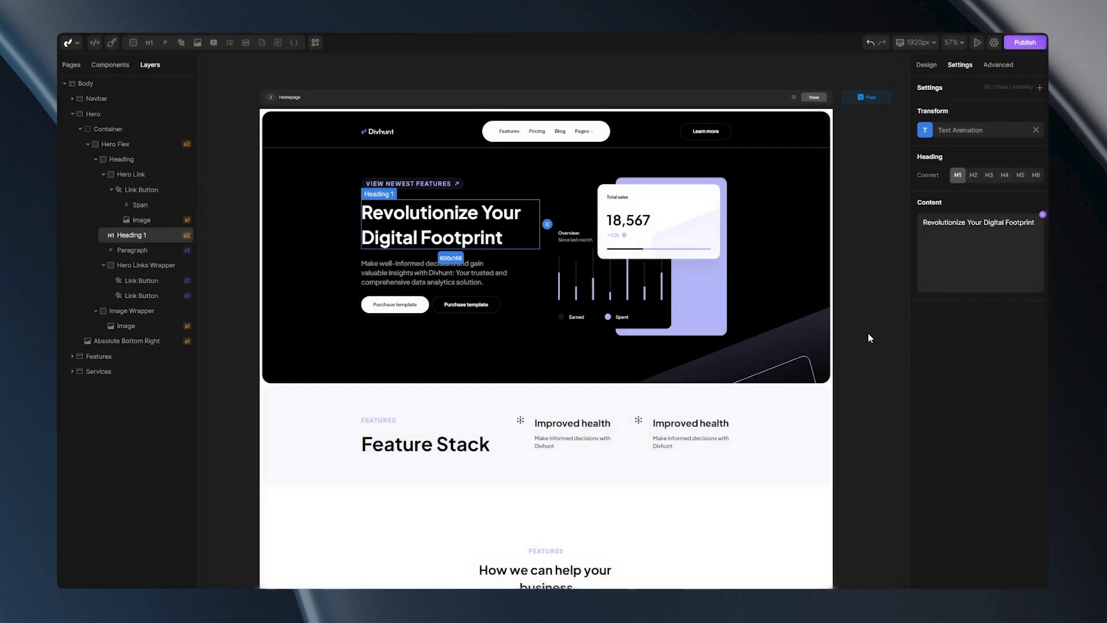
{"action": "key", "text": "p"}
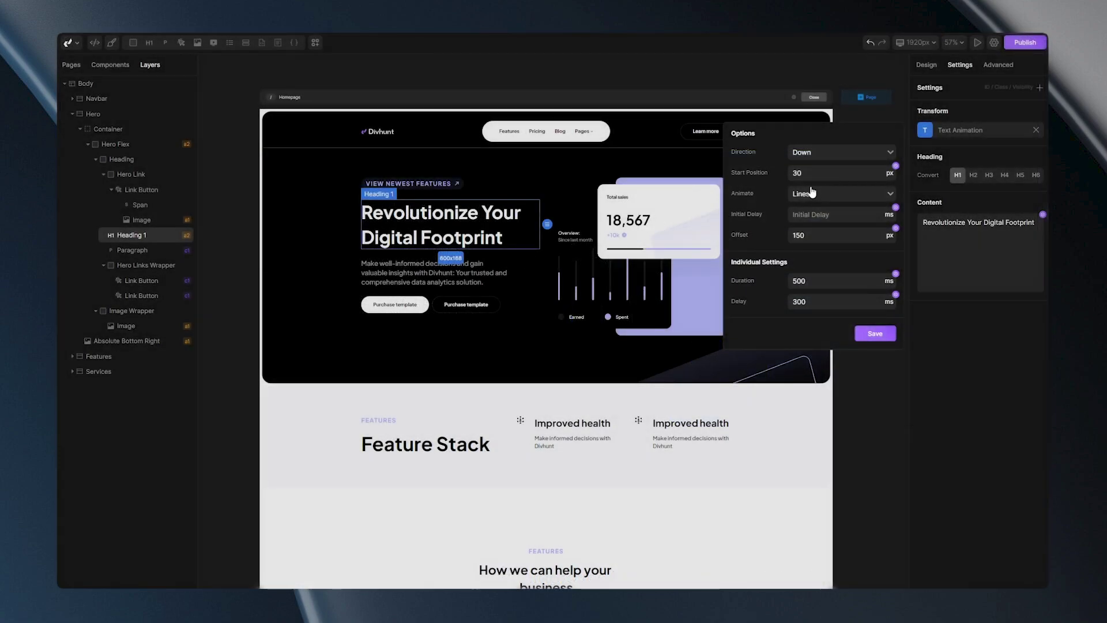
{"action": "left_click", "coordinate": [826, 181]}
- Set the heading animation's start position to 200 px and save
{"action": "type", "text": "200"}
{"action": "left_click", "coordinate": [874, 337]}
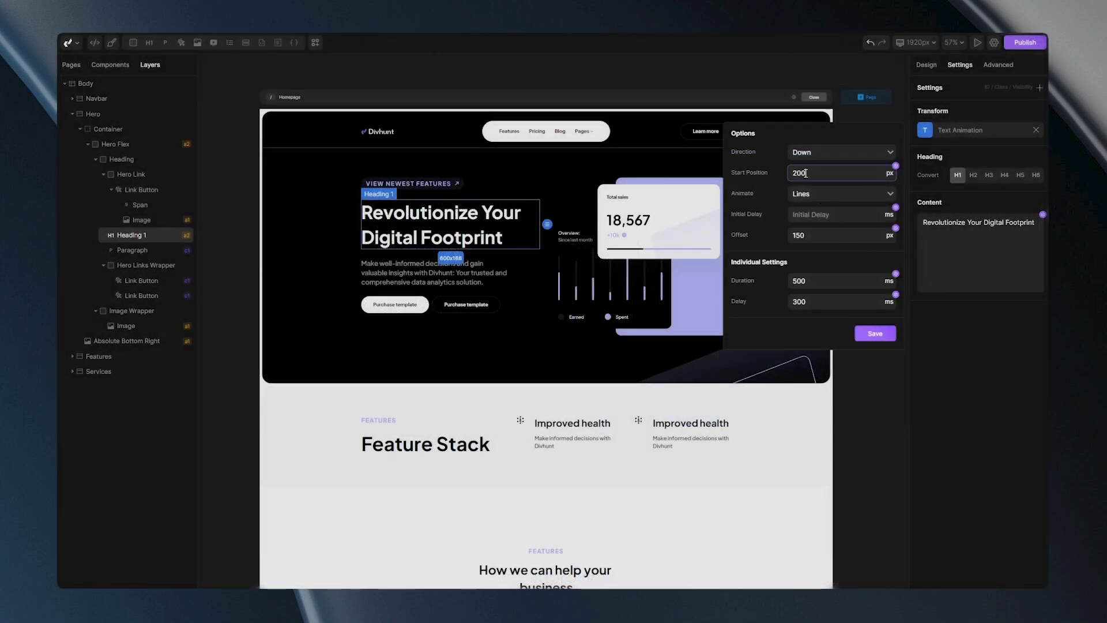
- Change the heading animation to a 50 px start position animating by Words, and save
{"action": "double_click", "coordinate": [806, 179]}
{"action": "type", "text": "50"}
{"action": "key", "text": "Return"}
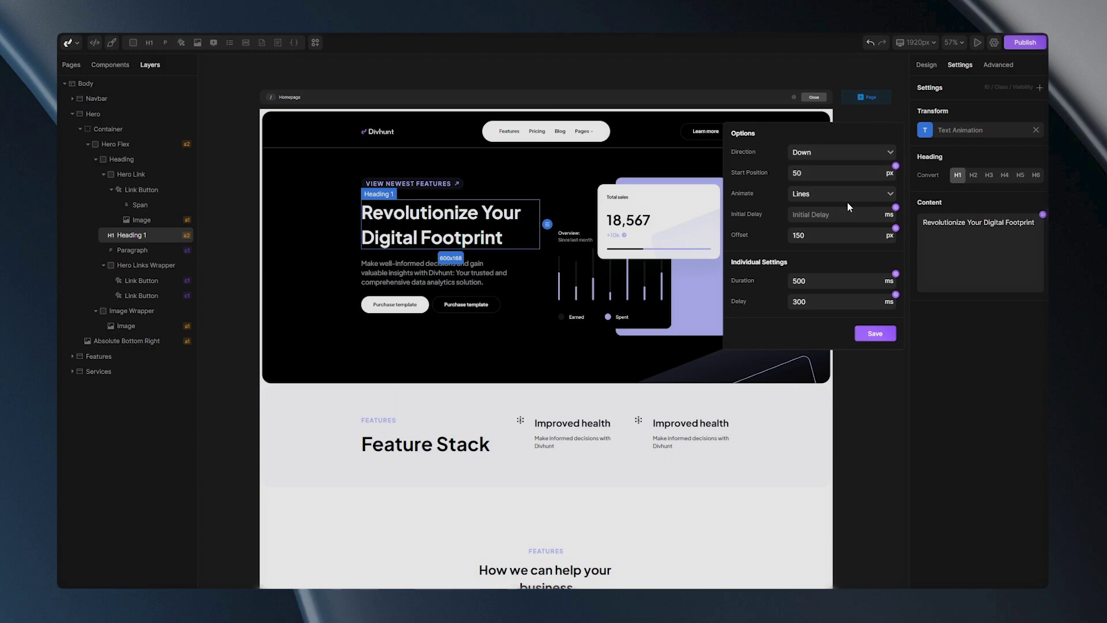
{"action": "left_click", "coordinate": [819, 192]}
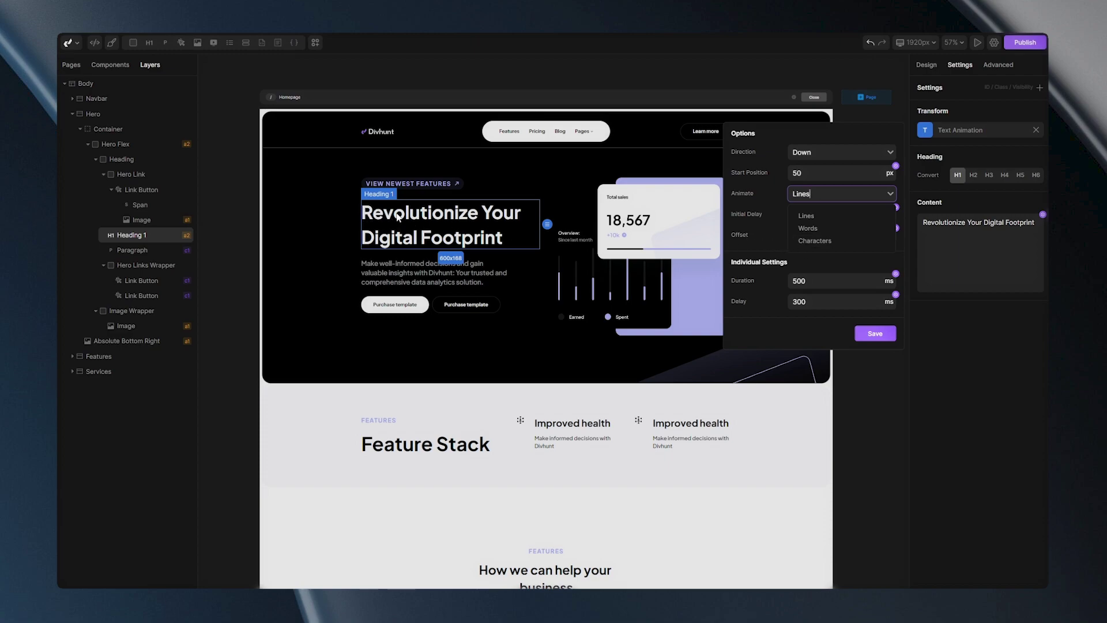
{"action": "left_click", "coordinate": [809, 228]}
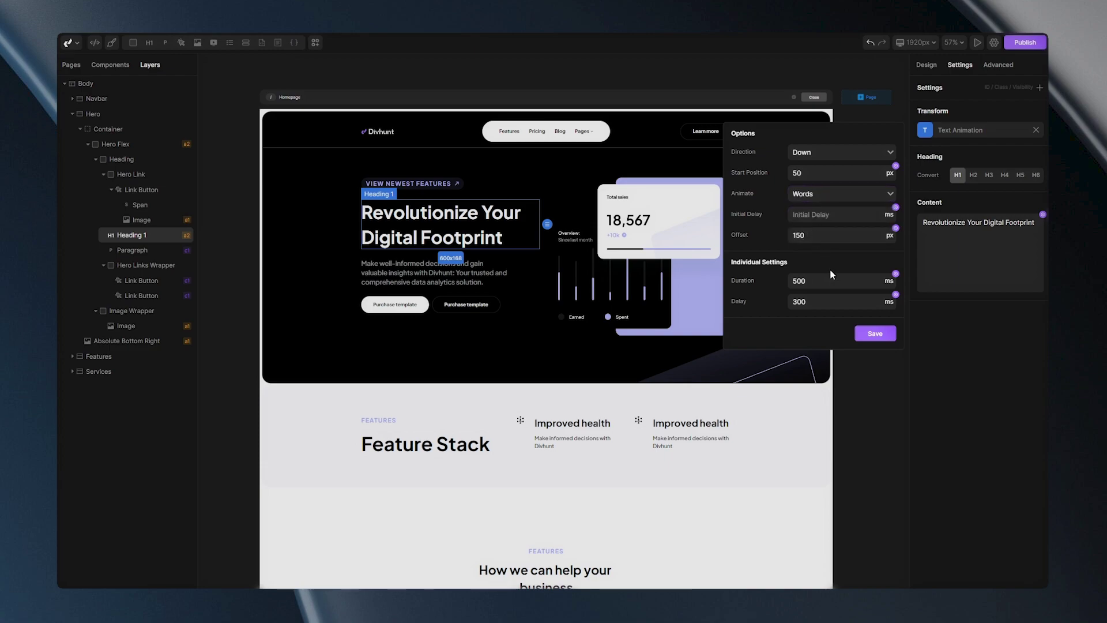
{"action": "left_click", "coordinate": [875, 333]}
- Set the heading's word animation to 300 ms duration and 15 ms delay, then preview it
{"action": "left_click", "coordinate": [815, 277]}
{"action": "key", "text": "BackSpace"}
{"action": "key", "text": "BackSpace"}
{"action": "key", "text": "BackSpace"}
{"action": "type", "text": "300"}
{"action": "left_click", "coordinate": [814, 300]}
{"action": "type", "text": "15"}
{"action": "key", "text": "ctrl+p"}
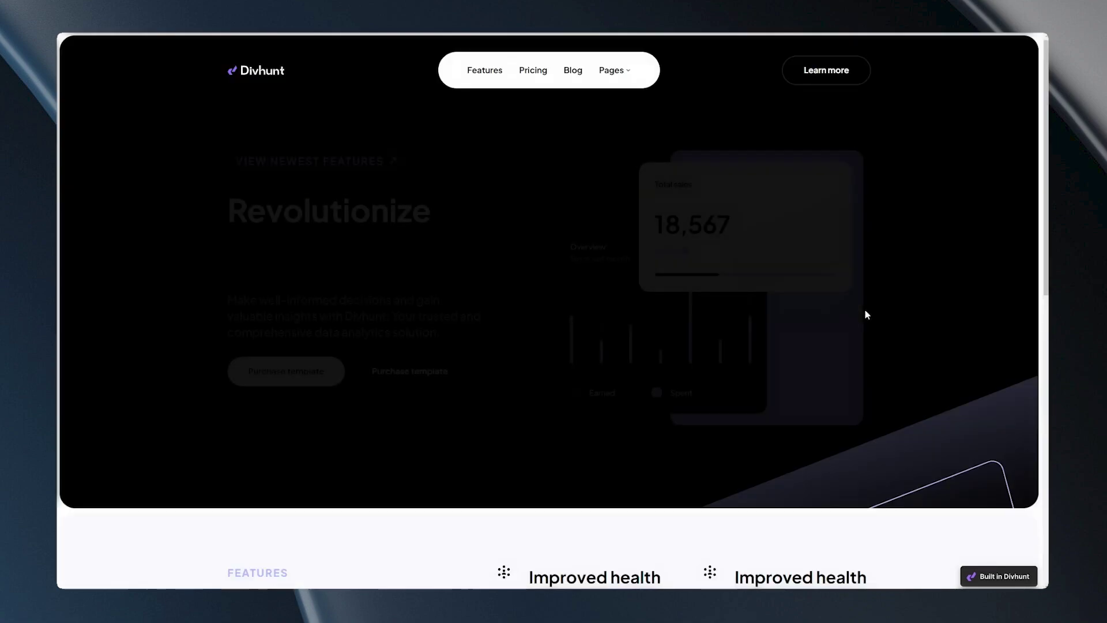
- Try a 1500 ms duration and 500 ms delay on the heading animation, and save
{"action": "key", "text": "Escape"}
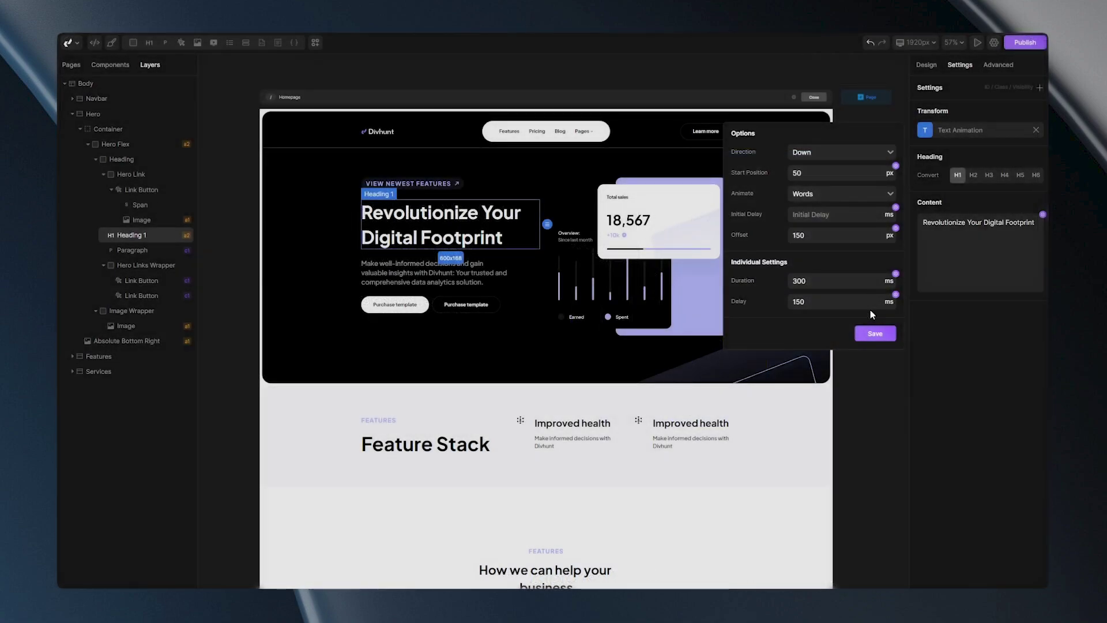
{"action": "double_click", "coordinate": [796, 281]}
{"action": "type", "text": "1500"}
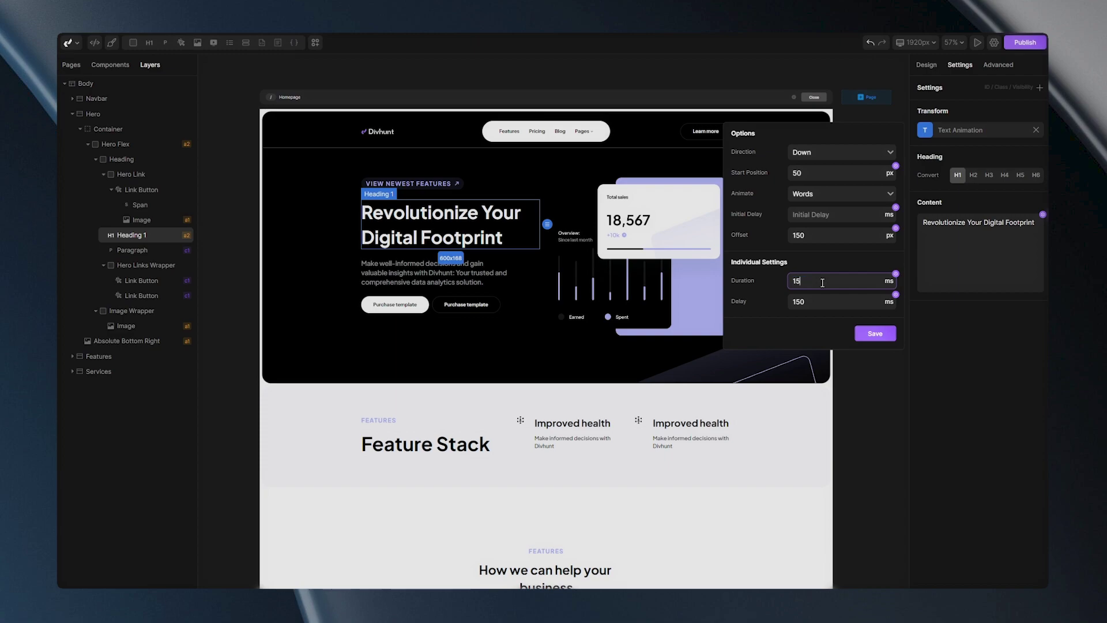
{"action": "double_click", "coordinate": [819, 304]}
{"action": "type", "text": "500"}
{"action": "left_click", "coordinate": [869, 332]}
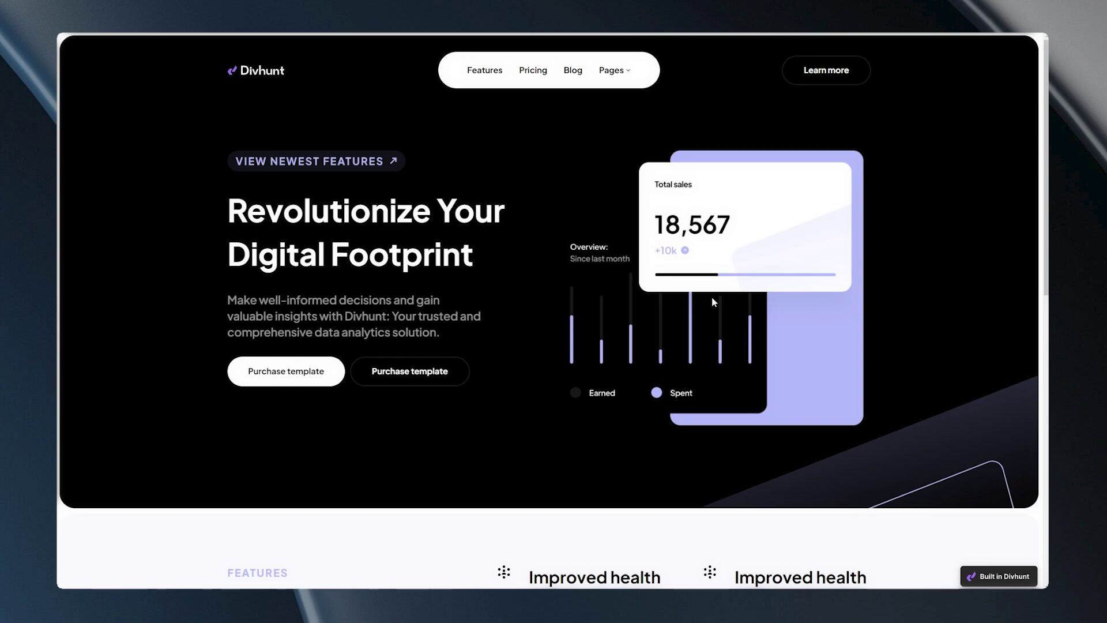
- Adjust the heading animation to 500 ms duration and 300 ms delay, and save
{"action": "key", "text": "Escape"}
{"action": "double_click", "coordinate": [829, 282]}
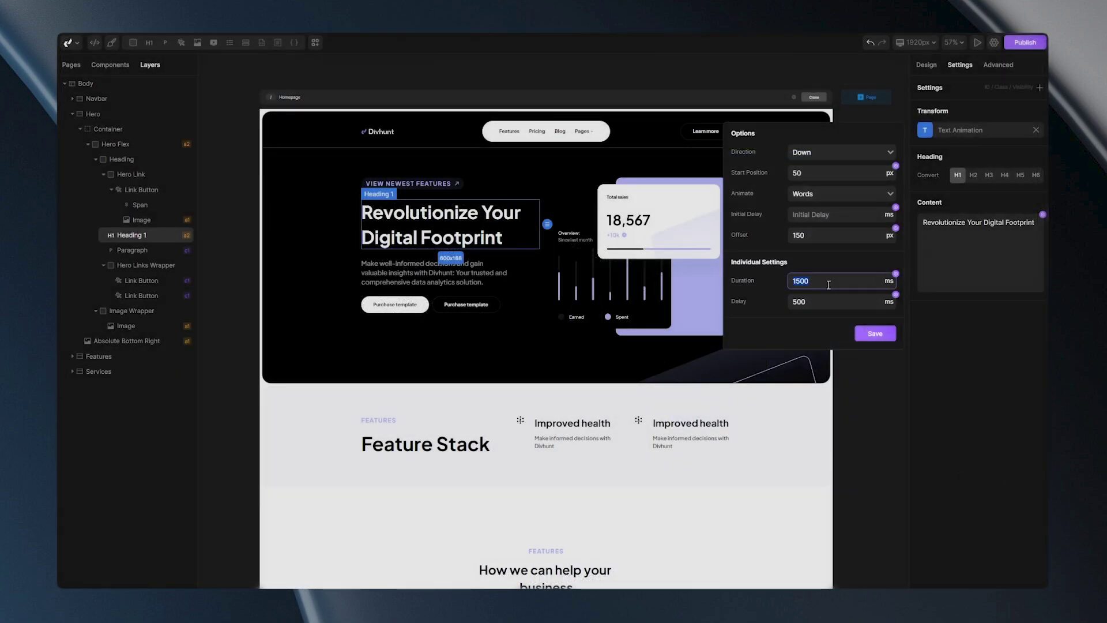
{"action": "type", "text": "500"}
{"action": "double_click", "coordinate": [822, 302]}
{"action": "type", "text": "300"}
{"action": "left_click", "coordinate": [872, 337]}
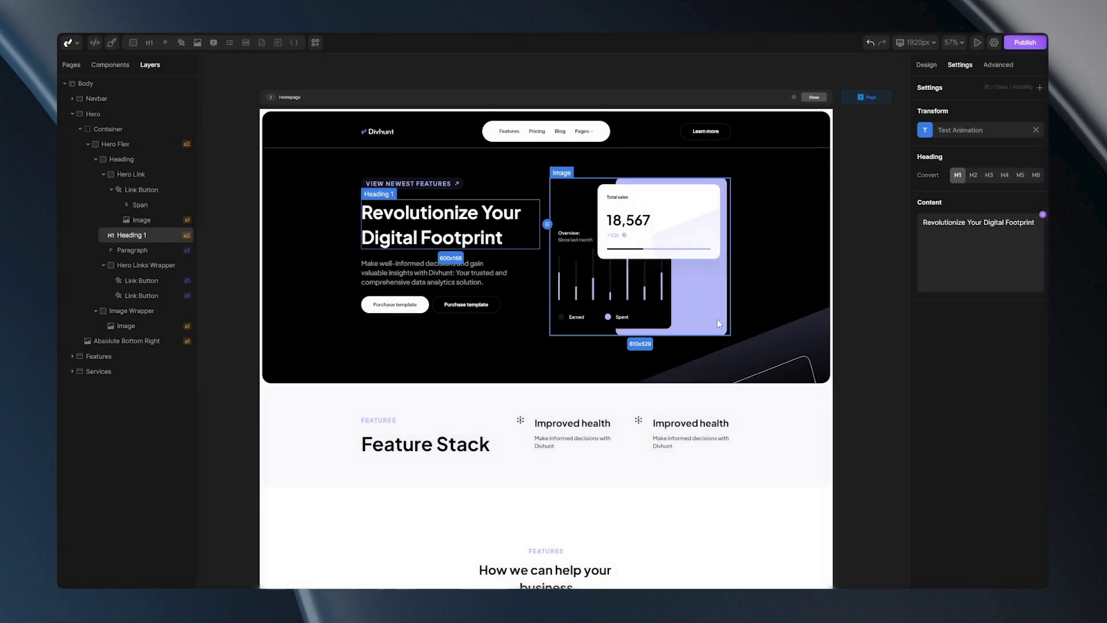
- Apply the Text Animation transform to the hero paragraph
{"action": "left_click", "coordinate": [417, 277]}
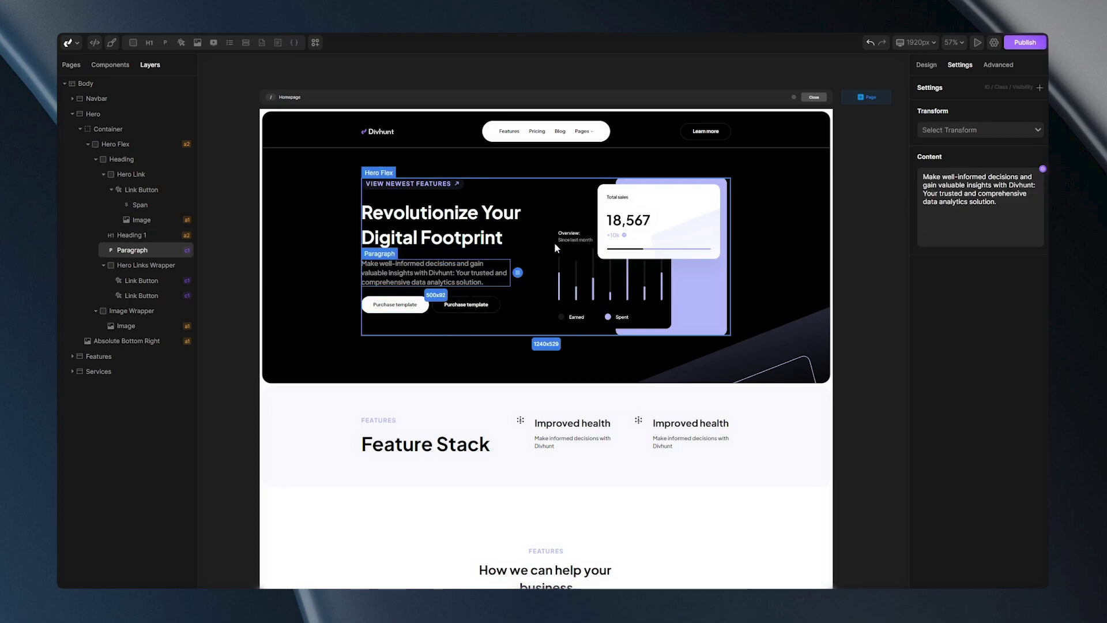
{"action": "left_click", "coordinate": [947, 131]}
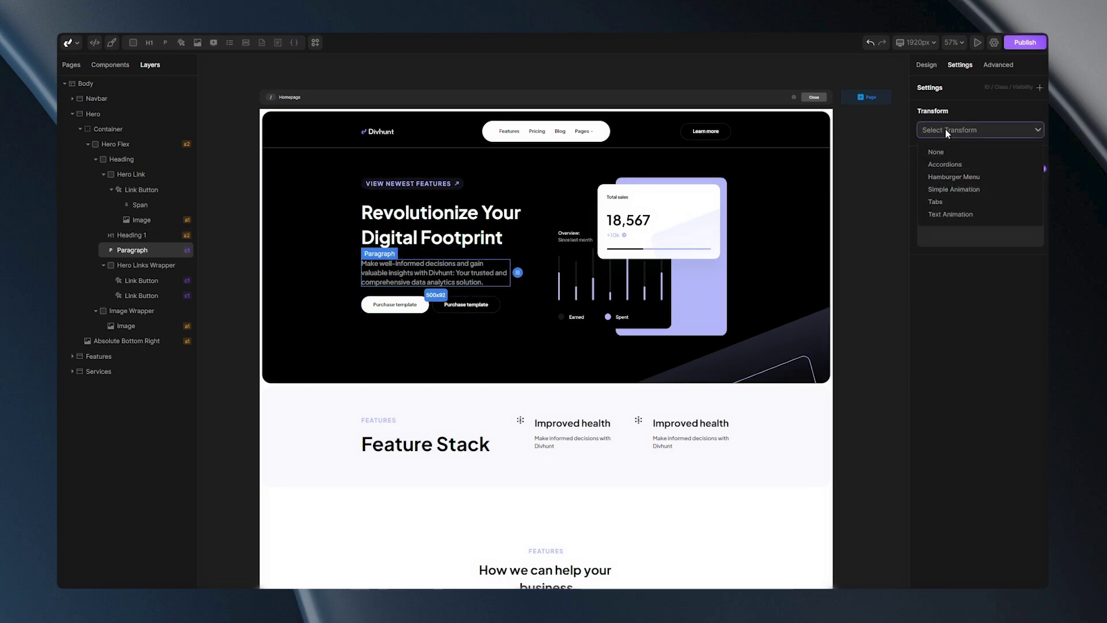
{"action": "left_click", "coordinate": [949, 214]}
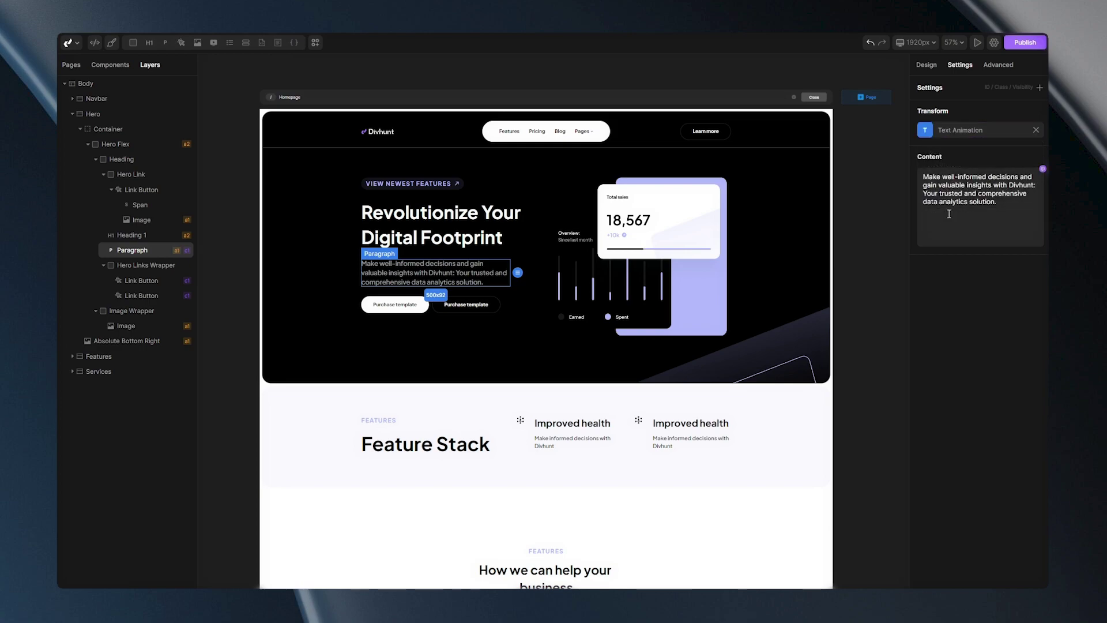
- Set the paragraph animation to enter from the Left by Lines, and save
{"action": "left_click", "coordinate": [927, 133]}
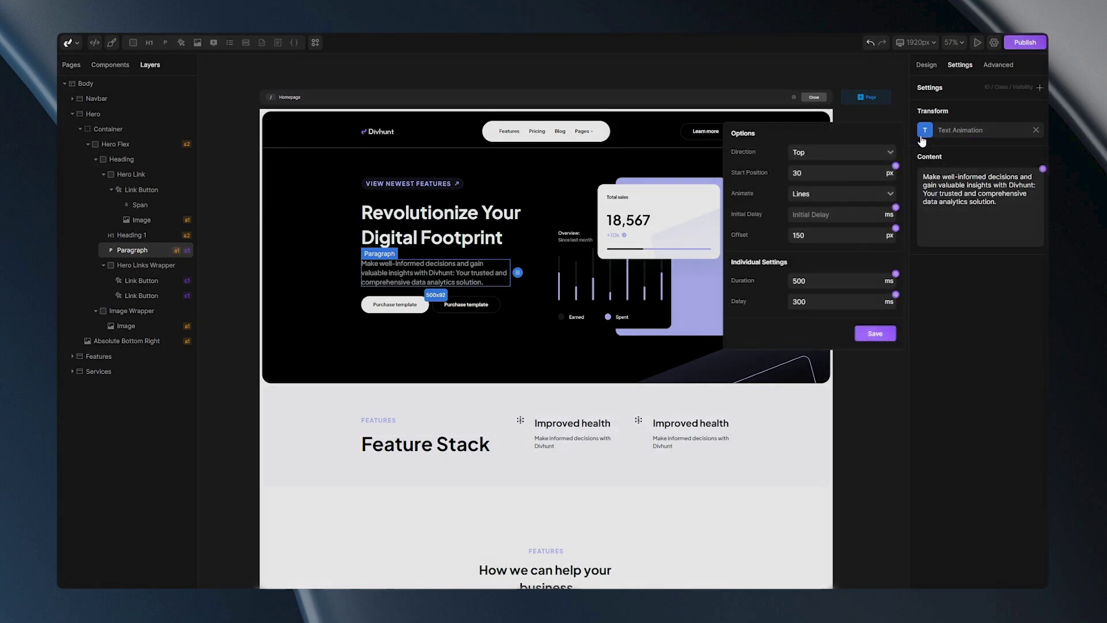
{"action": "left_click", "coordinate": [877, 152]}
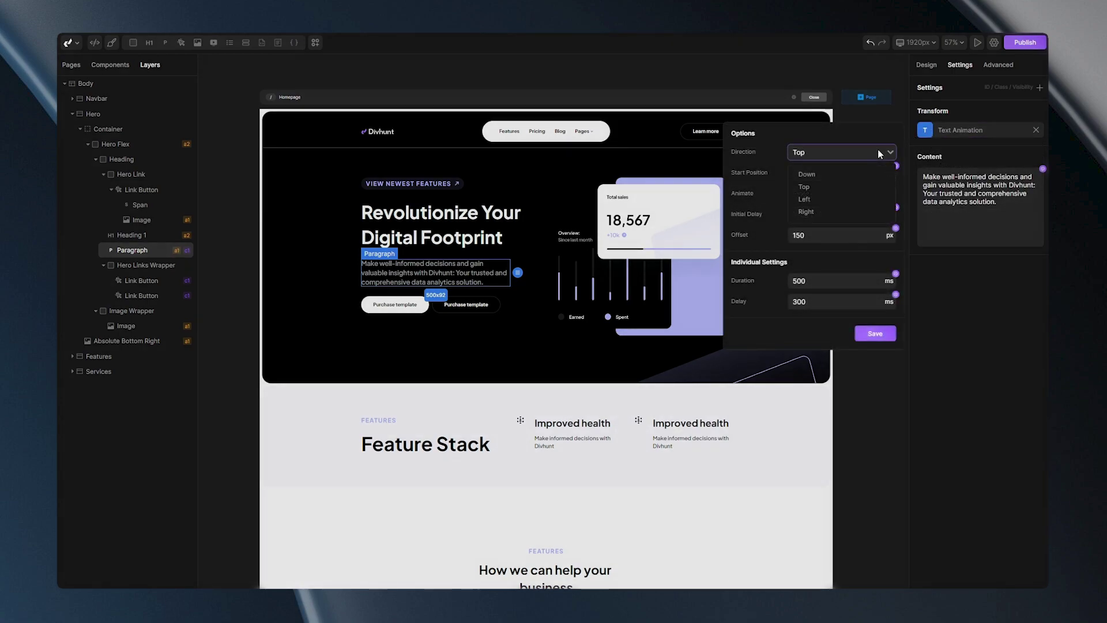
{"action": "left_click", "coordinate": [817, 199]}
{"action": "left_click", "coordinate": [818, 196]}
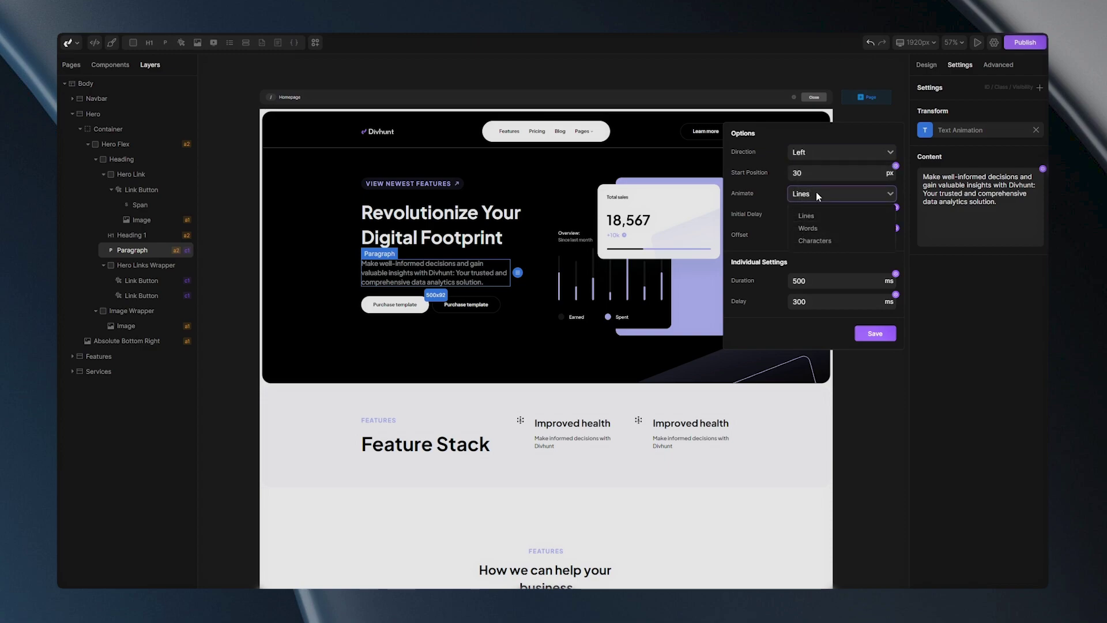
{"action": "left_click", "coordinate": [807, 215]}
{"action": "left_click", "coordinate": [874, 335]}
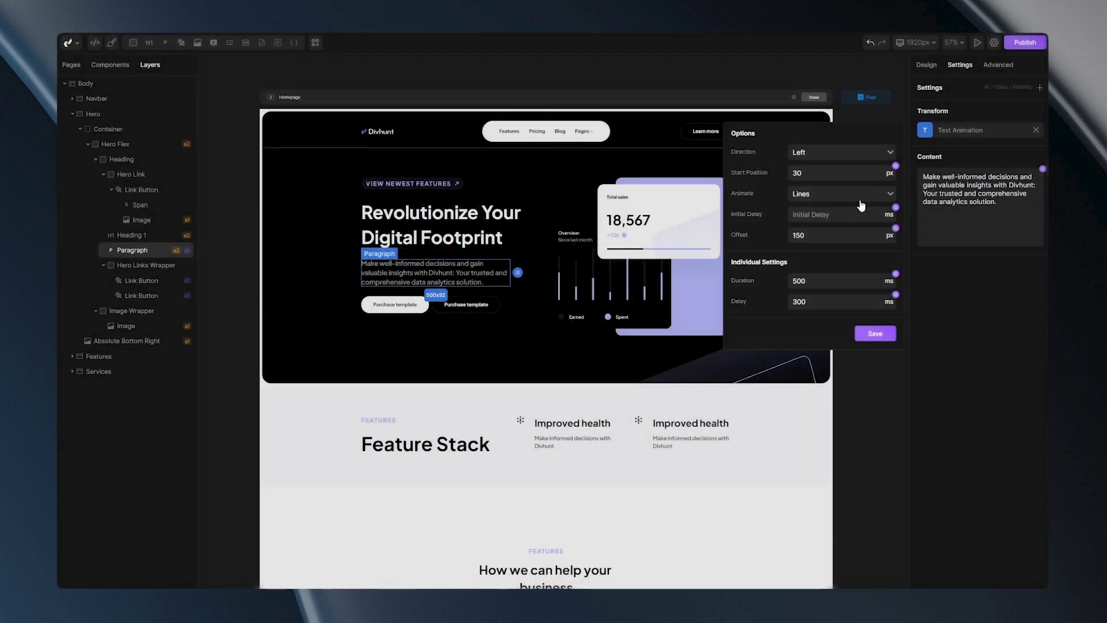
- Give the paragraph animation a 1000 ms initial delay, then raise it to 1400 ms and save
{"action": "left_click", "coordinate": [834, 214]}
{"action": "type", "text": "1000"}
{"action": "left_click", "coordinate": [870, 340]}
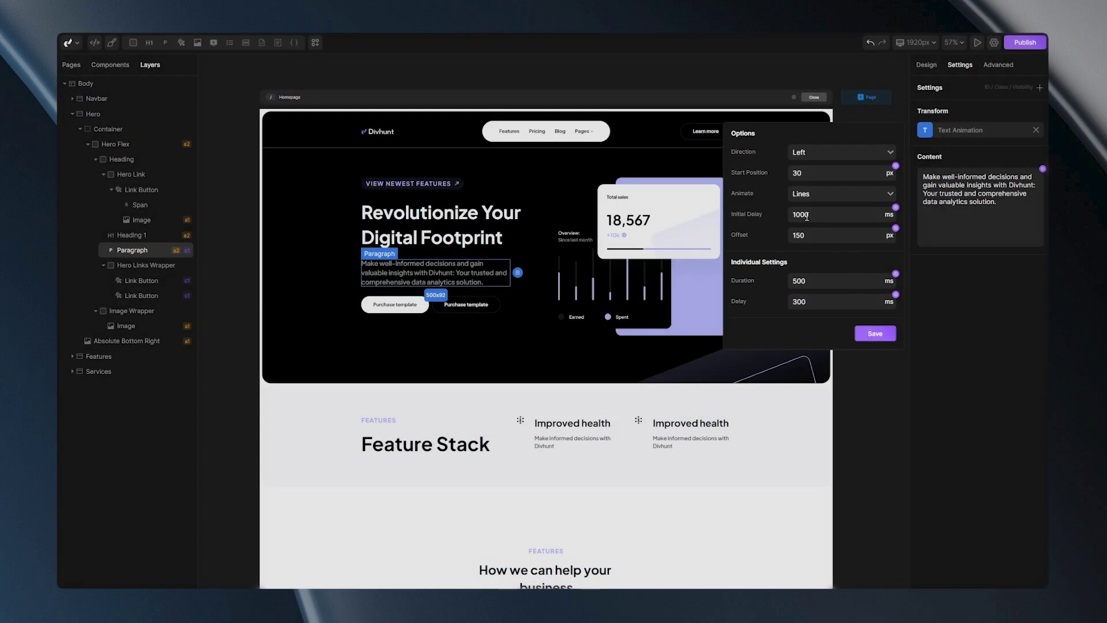
{"action": "left_click", "coordinate": [806, 216]}
{"action": "left_click", "coordinate": [872, 332]}
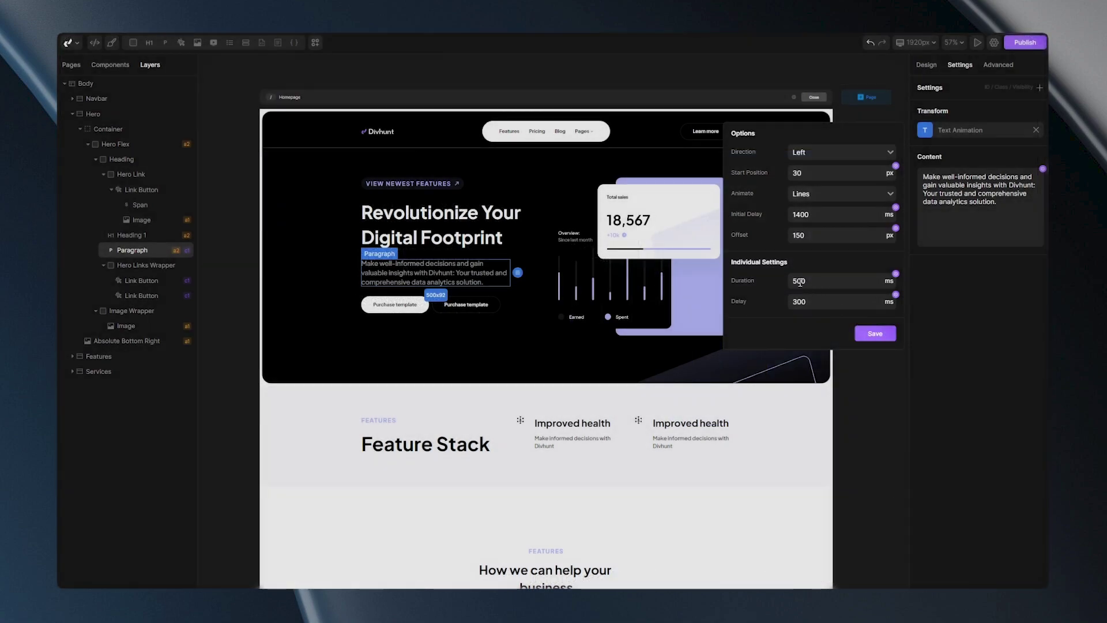
- Give the hero paragraph animation a 400 ms duration, 200 ms per-line delay and 50 px start, then save
{"action": "left_click", "coordinate": [799, 282]}
{"action": "type", "text": "4"}
{"action": "left_click", "coordinate": [795, 302]}
{"action": "left_click", "coordinate": [798, 302]}
{"action": "key", "text": "BackSpace"}
{"action": "type", "text": "2"}
{"action": "left_click", "coordinate": [798, 173]}
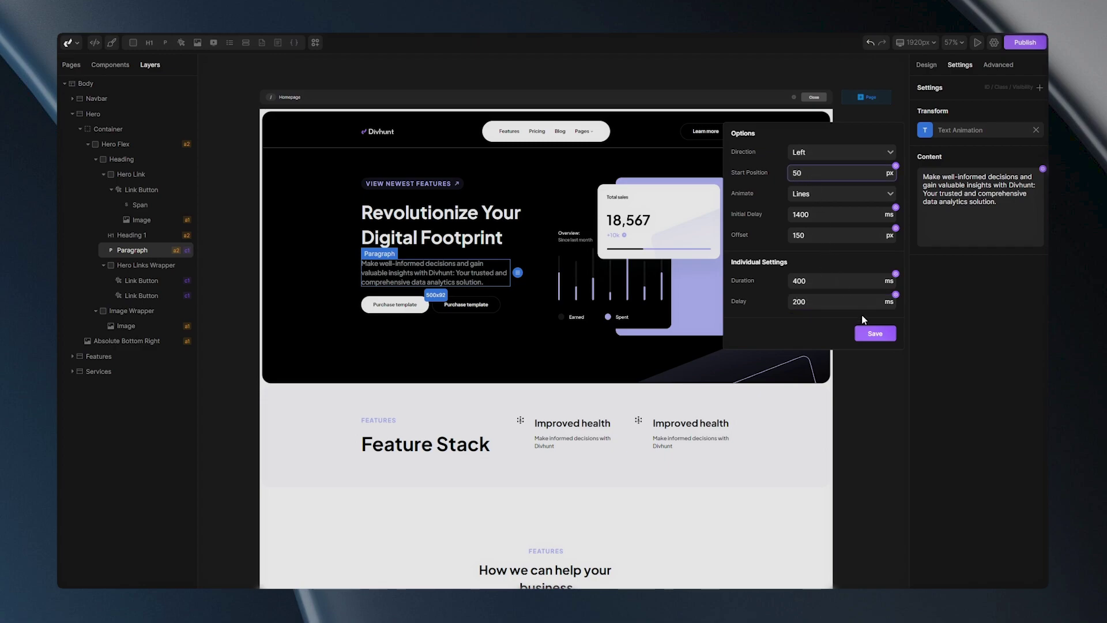
{"action": "left_click", "coordinate": [871, 332]}
- Apply the Text Animation transform to the Feature Stack heading
{"action": "scroll", "coordinate": [686, 427], "scroll_direction": "down", "scroll_amount": 5}
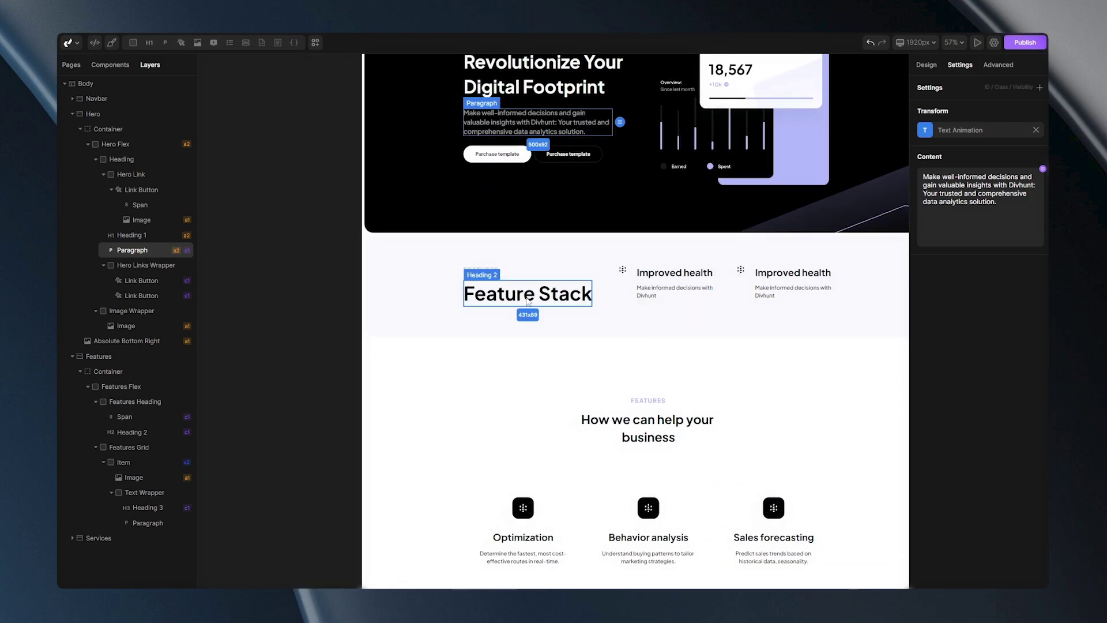
{"action": "left_click", "coordinate": [528, 300]}
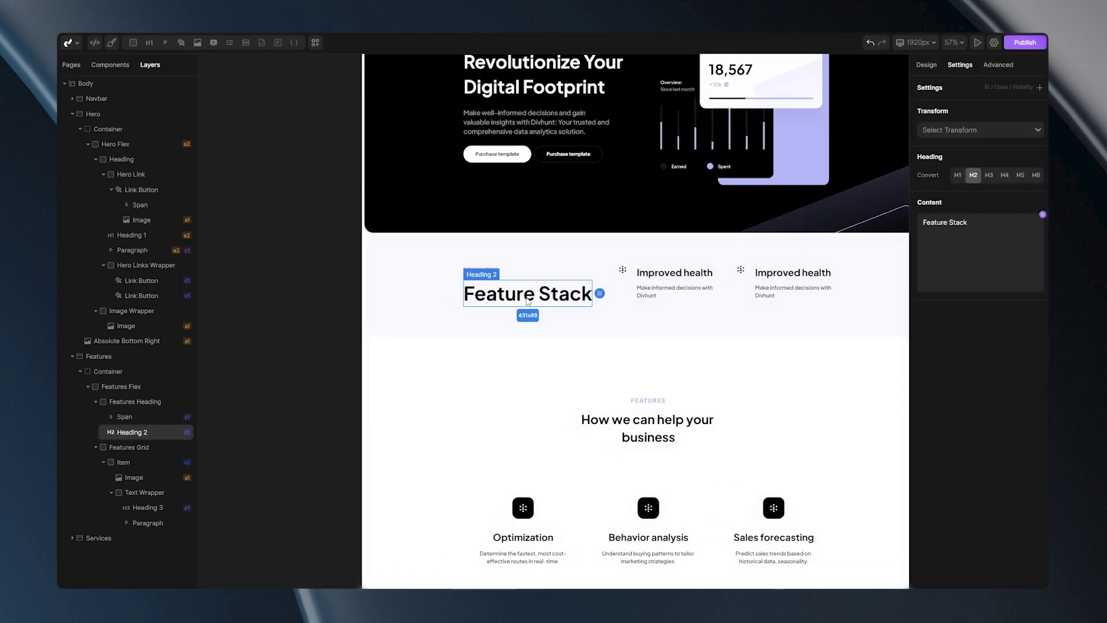
{"action": "left_click", "coordinate": [951, 131]}
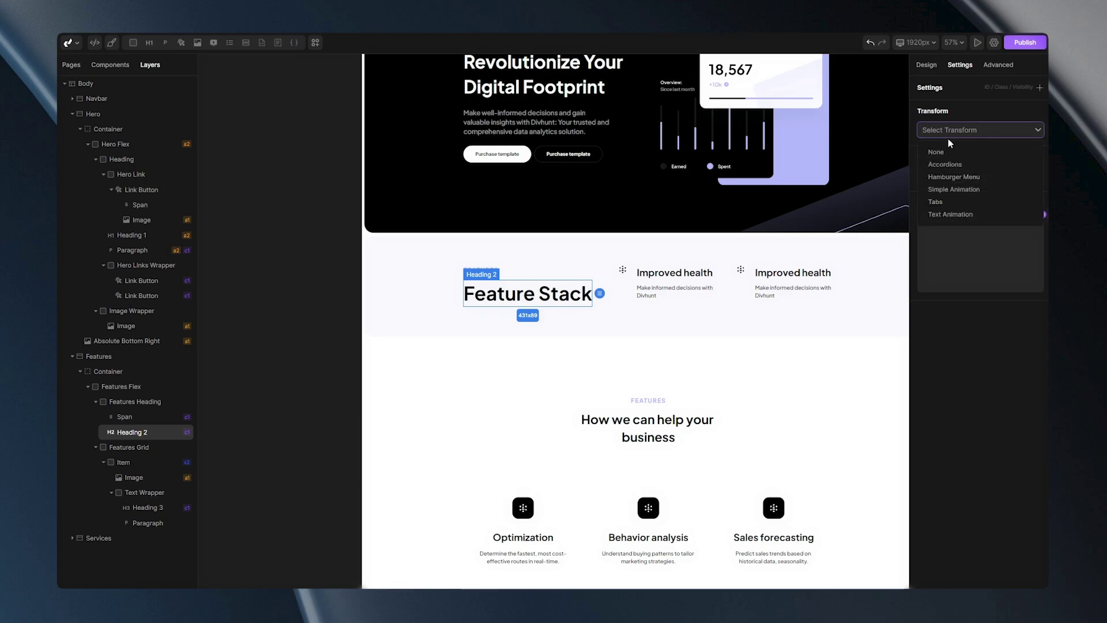
{"action": "left_click", "coordinate": [949, 215]}
- Animate the heading by characters with a 50 px start position and an offset of 300
{"action": "left_click", "coordinate": [925, 132]}
{"action": "left_click", "coordinate": [826, 198]}
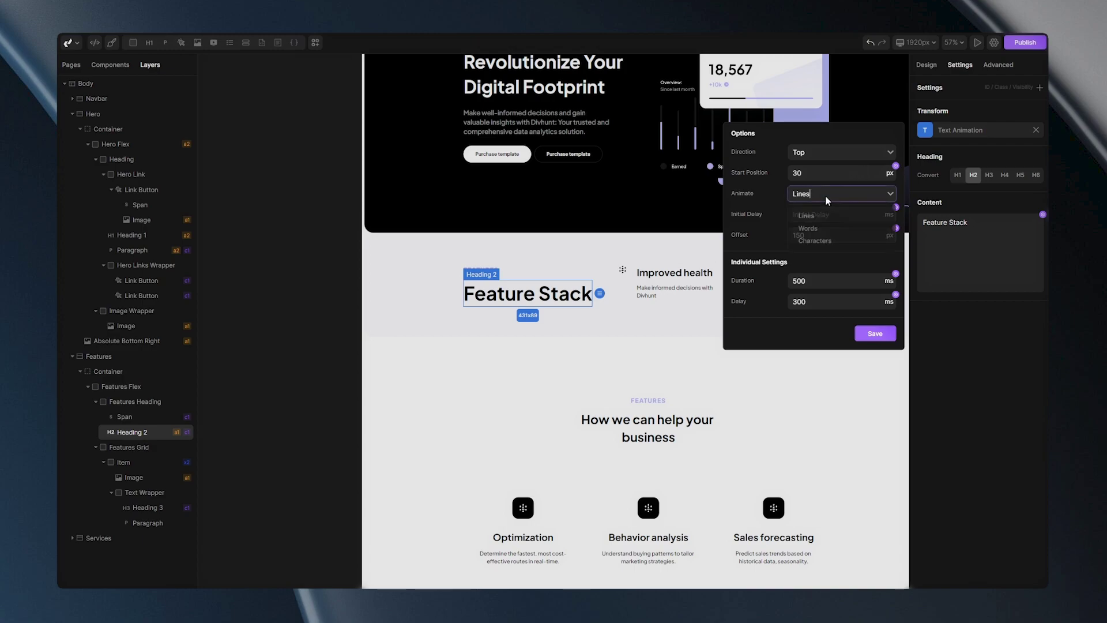
{"action": "left_click", "coordinate": [814, 240]}
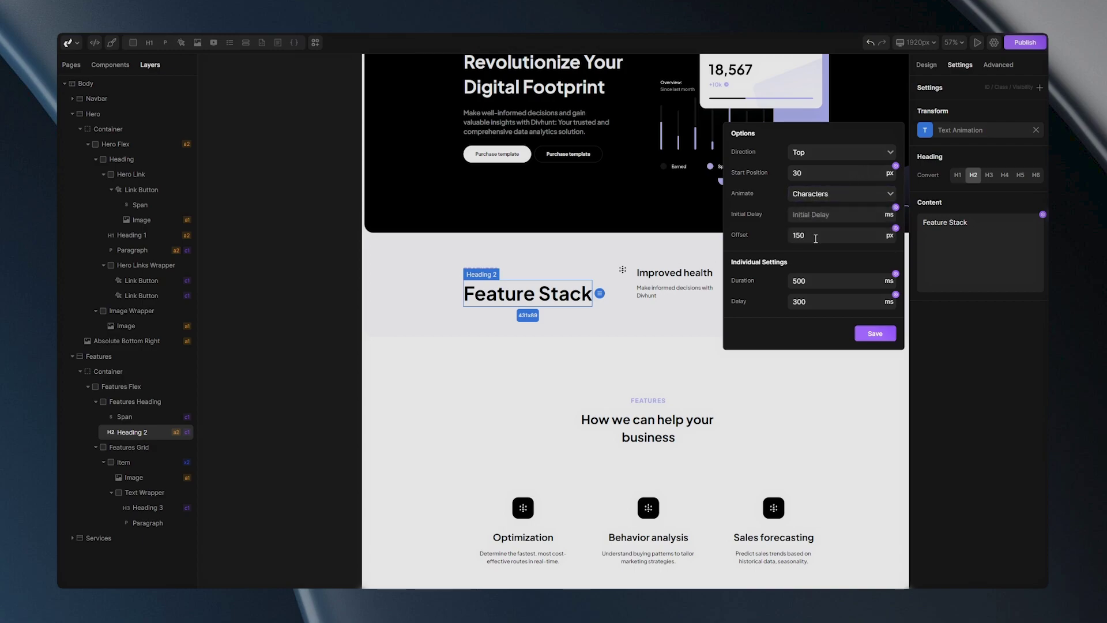
{"action": "left_click", "coordinate": [806, 172]}
{"action": "type", "text": "5"}
{"action": "key", "text": "Return"}
{"action": "left_click", "coordinate": [810, 233]}
{"action": "type", "text": "3"}
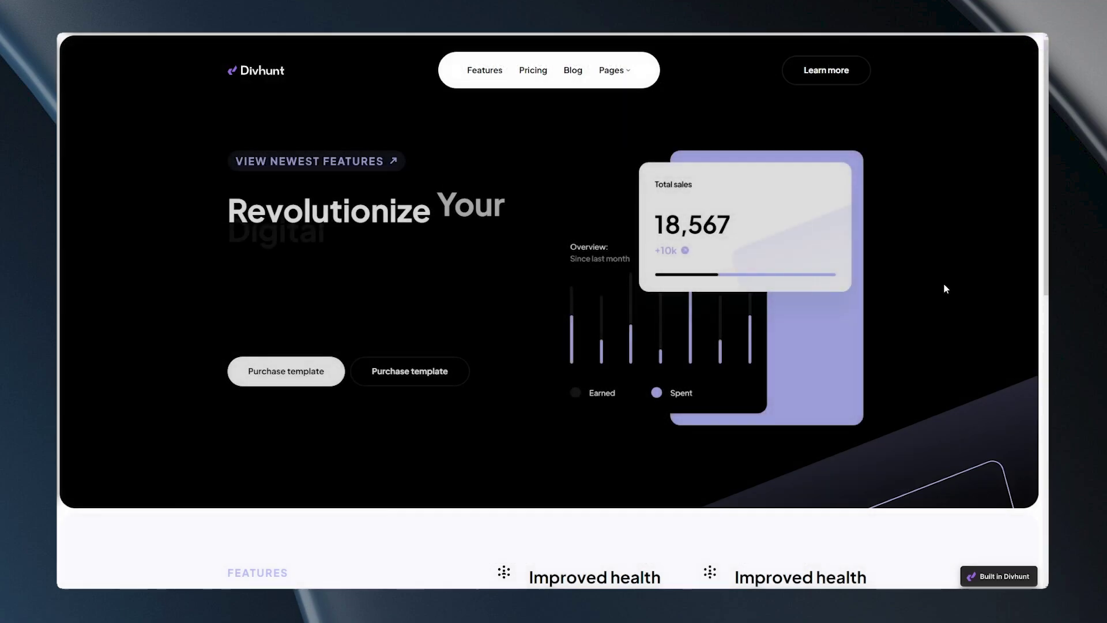
{"action": "scroll", "coordinate": [553, 311], "scroll_direction": "down", "scroll_amount": 3}
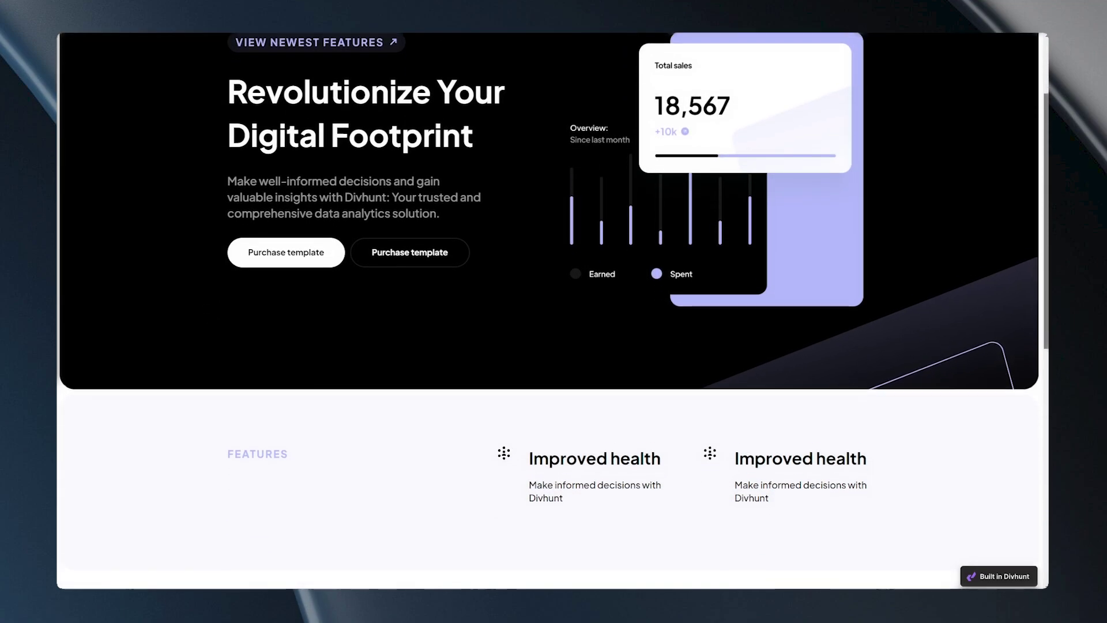
{"action": "scroll", "coordinate": [1002, 324], "scroll_direction": "down", "scroll_amount": 2}
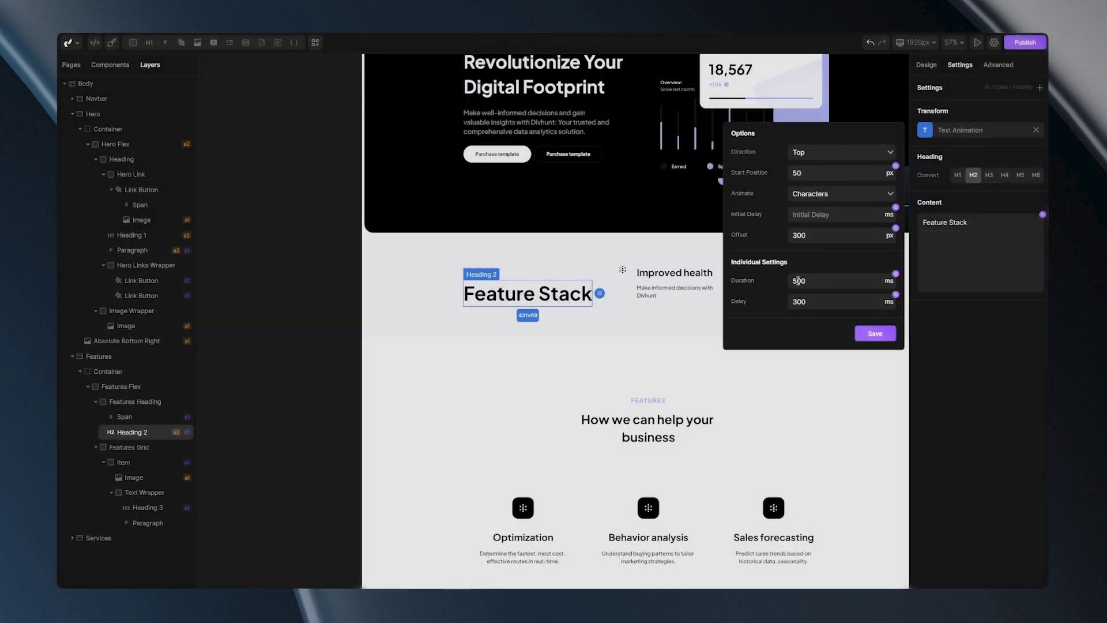
- Change the Feature Stack heading animation to 200 ms duration and 150 ms delay, then save
{"action": "left_click", "coordinate": [829, 289]}
{"action": "type", "text": "2"}
{"action": "triple_click", "coordinate": [811, 301]}
{"action": "left_click", "coordinate": [812, 301]}
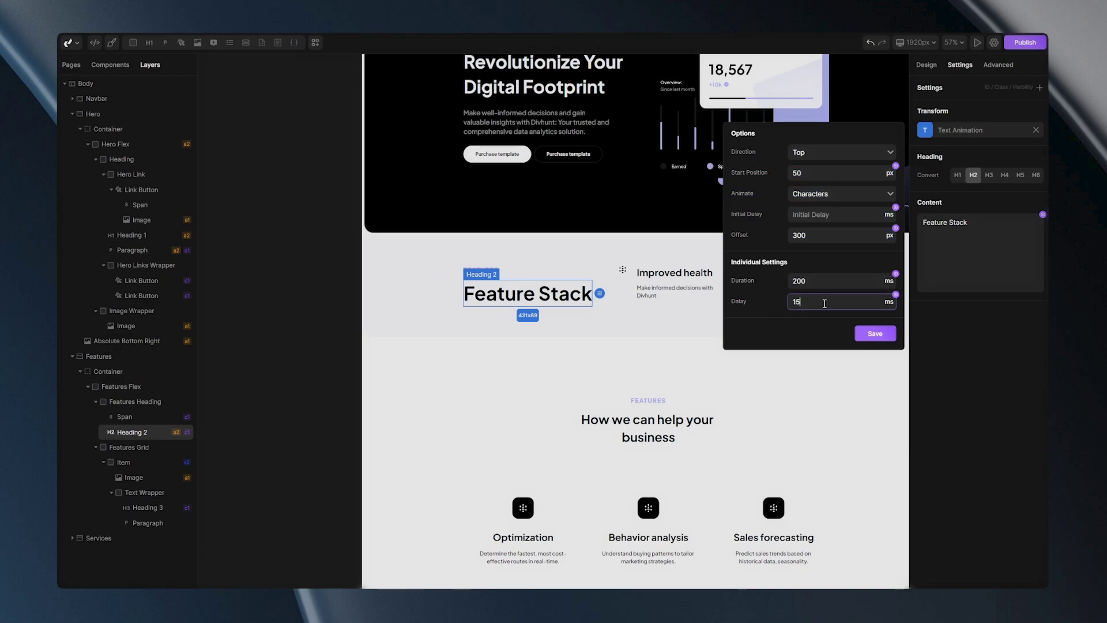
{"action": "left_click", "coordinate": [866, 333]}
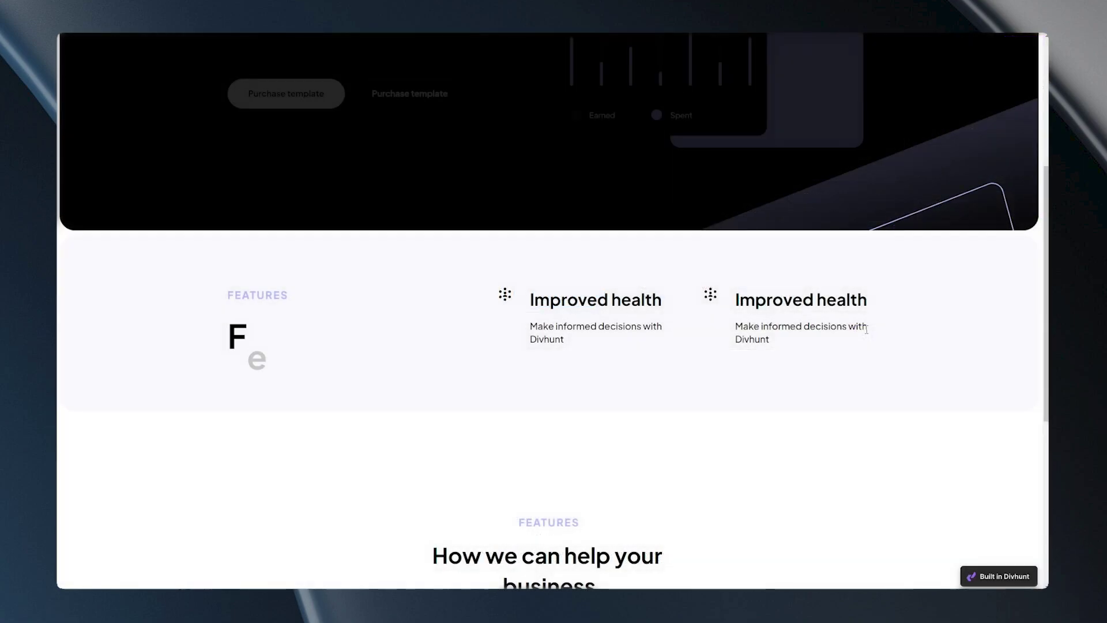